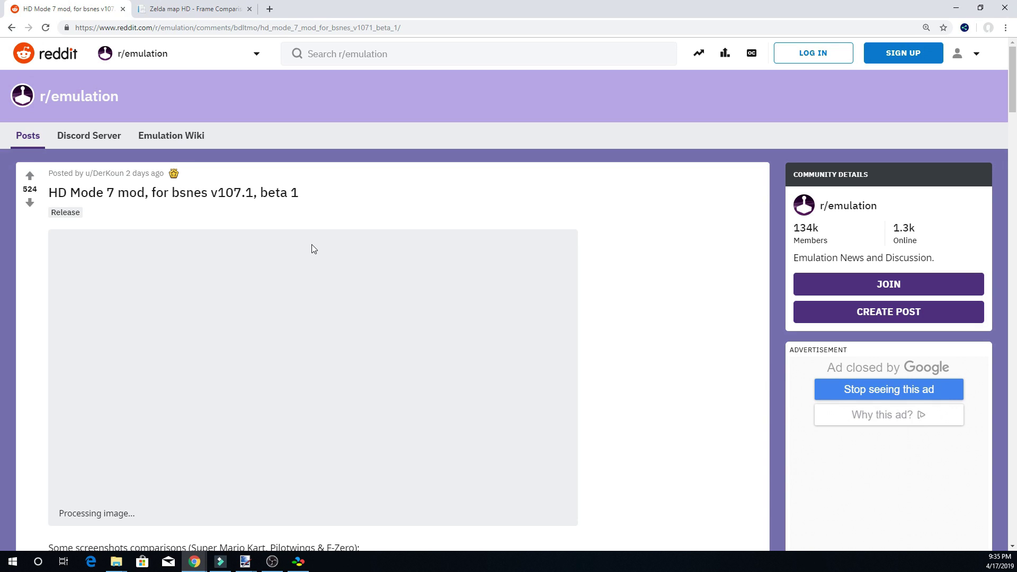
- Find the Beta 2 link under Edit 2 of the HD Mode 7 post, view its TinyUpload download page and close it
{"action": "scroll", "coordinate": [207, 316], "scroll_direction": "down", "scroll_amount": 1}
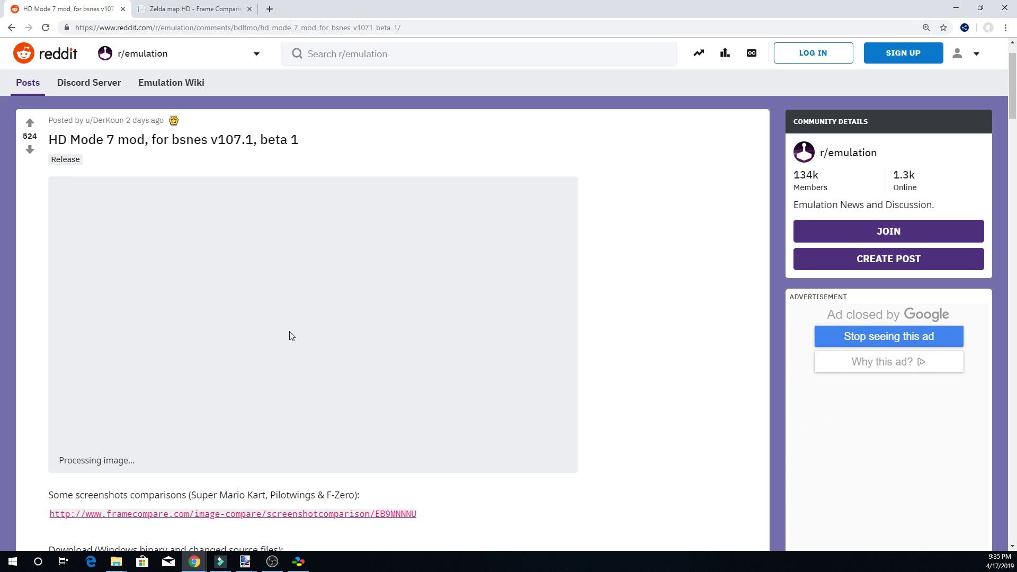
{"action": "scroll", "coordinate": [289, 331], "scroll_direction": "down", "scroll_amount": 2}
{"action": "scroll", "coordinate": [289, 331], "scroll_direction": "down", "scroll_amount": 1}
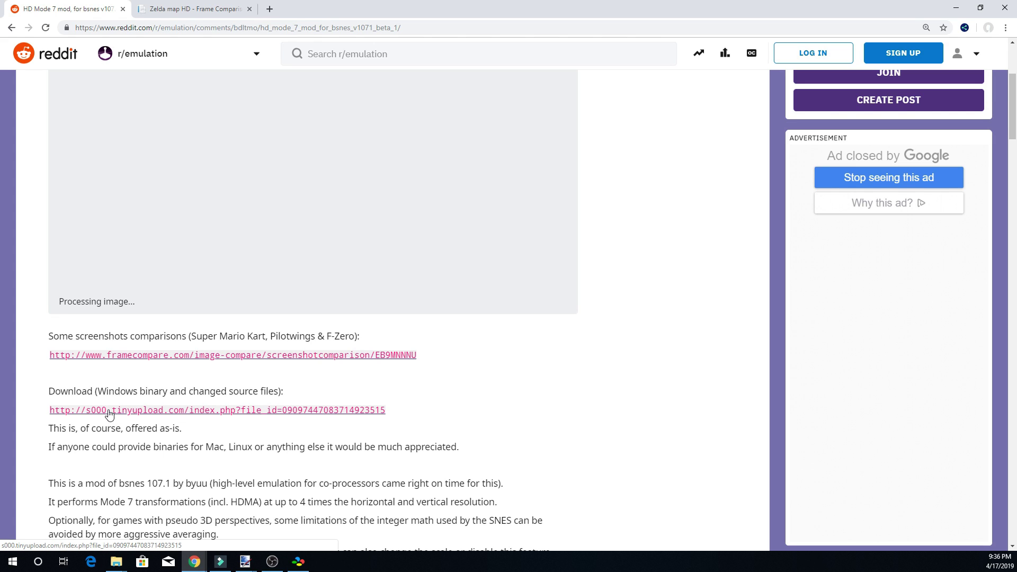
{"action": "scroll", "coordinate": [113, 422], "scroll_direction": "down", "scroll_amount": 1}
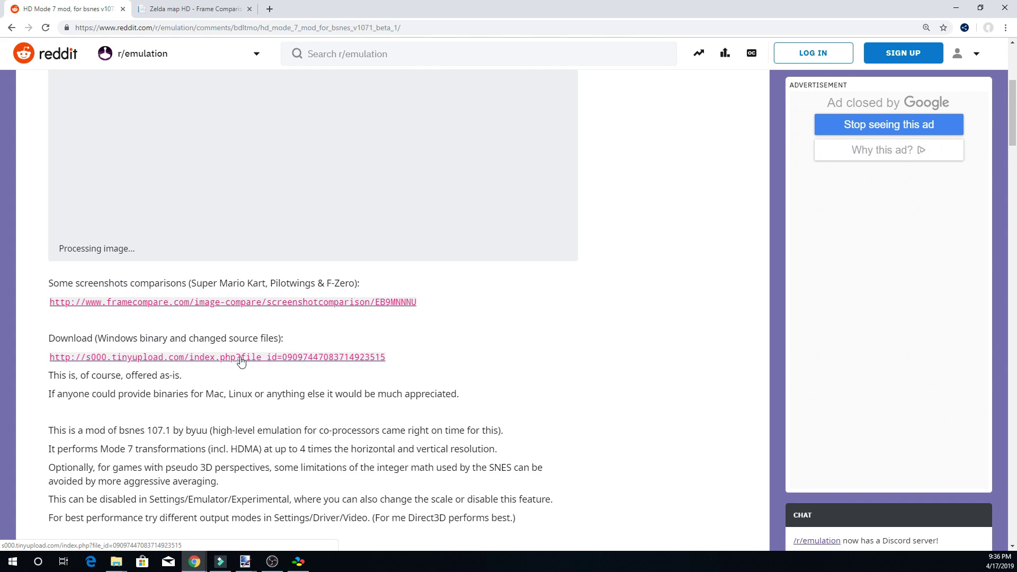
{"action": "scroll", "coordinate": [241, 361], "scroll_direction": "down", "scroll_amount": 7}
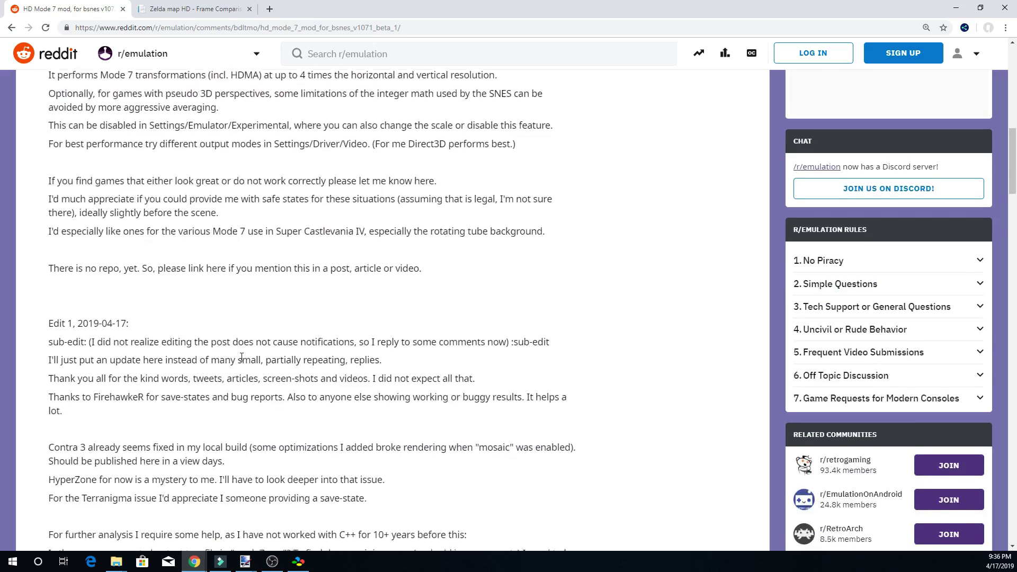
{"action": "scroll", "coordinate": [241, 358], "scroll_direction": "down", "scroll_amount": 14}
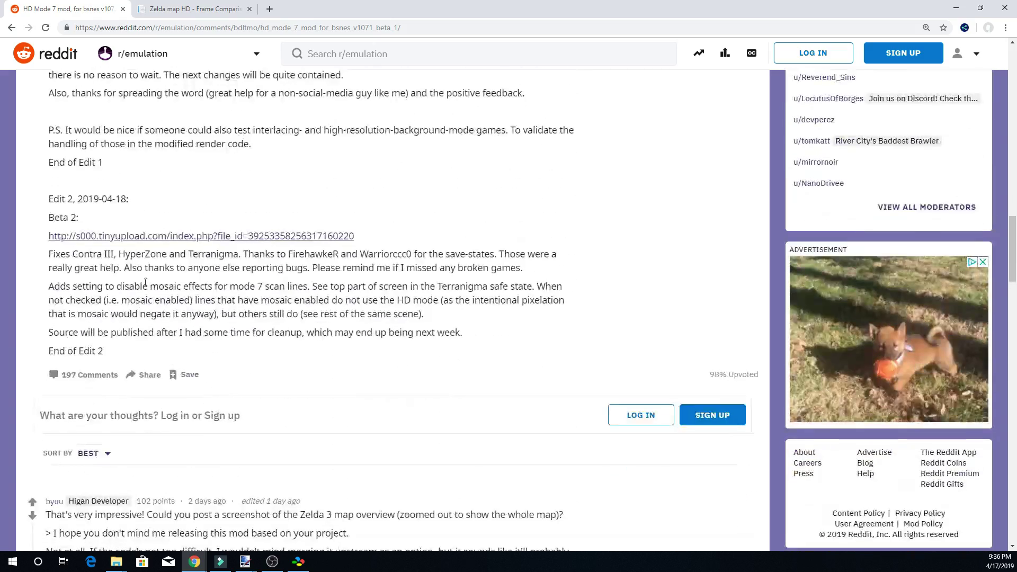
{"action": "left_click", "coordinate": [113, 236]}
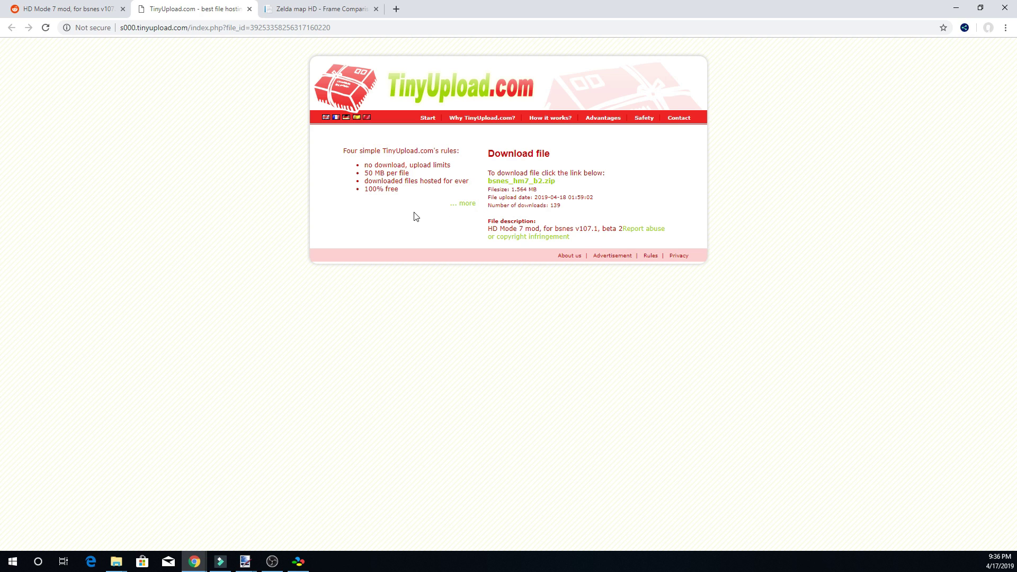
{"action": "left_click", "coordinate": [249, 9]}
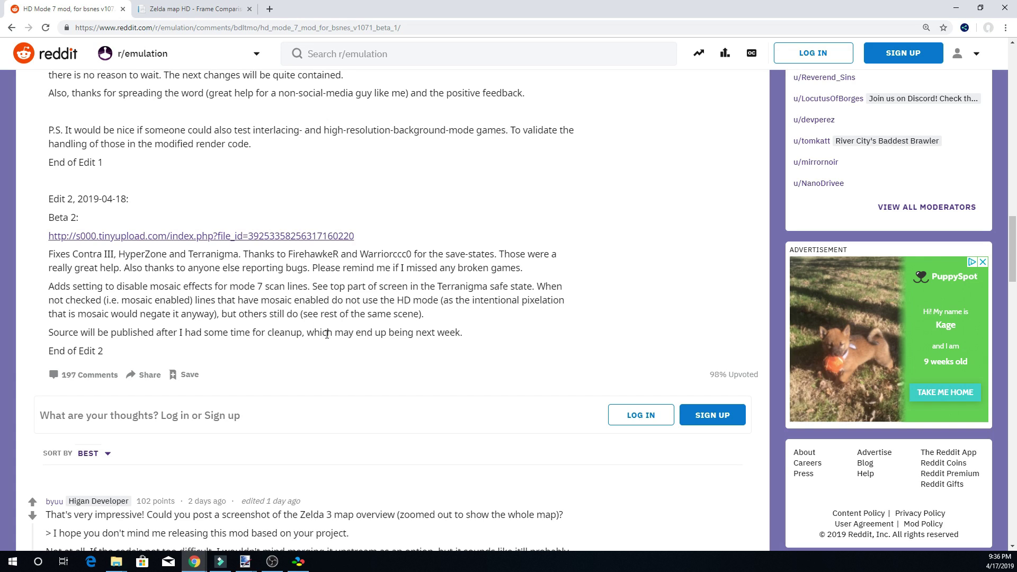
- Switch to the Zelda map HD comparison page and examine the 1 - 1 classic and 2 - 1 HD images
{"action": "left_click", "coordinate": [199, 15]}
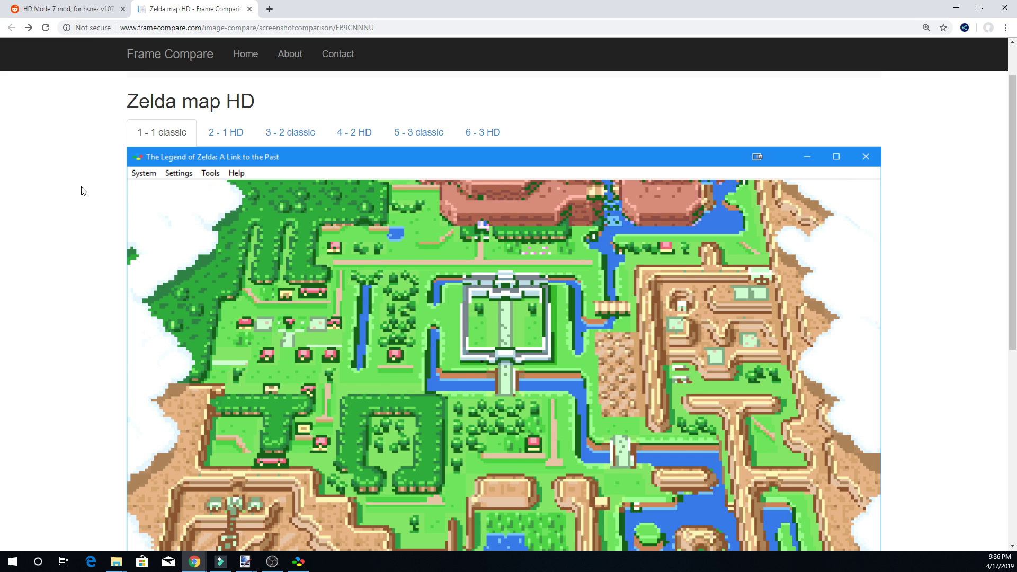
{"action": "scroll", "coordinate": [82, 189], "scroll_direction": "down", "scroll_amount": 1}
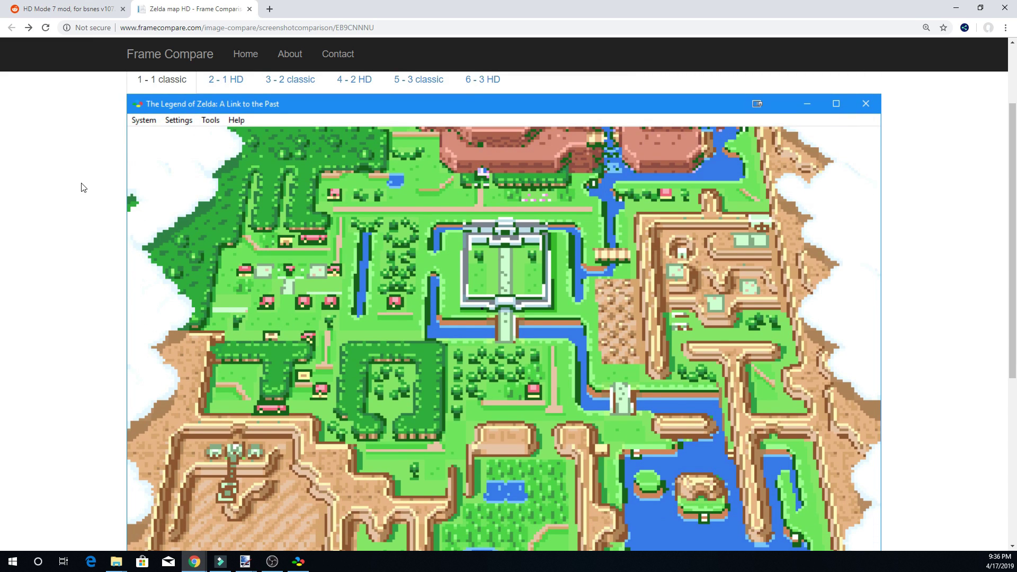
{"action": "scroll", "coordinate": [82, 188], "scroll_direction": "down", "scroll_amount": 1}
{"action": "scroll", "coordinate": [82, 186], "scroll_direction": "up", "scroll_amount": 1}
{"action": "scroll", "coordinate": [294, 304], "scroll_direction": "down", "scroll_amount": 1}
{"action": "scroll", "coordinate": [365, 296], "scroll_direction": "up", "scroll_amount": 1}
{"action": "left_click", "coordinate": [236, 80]}
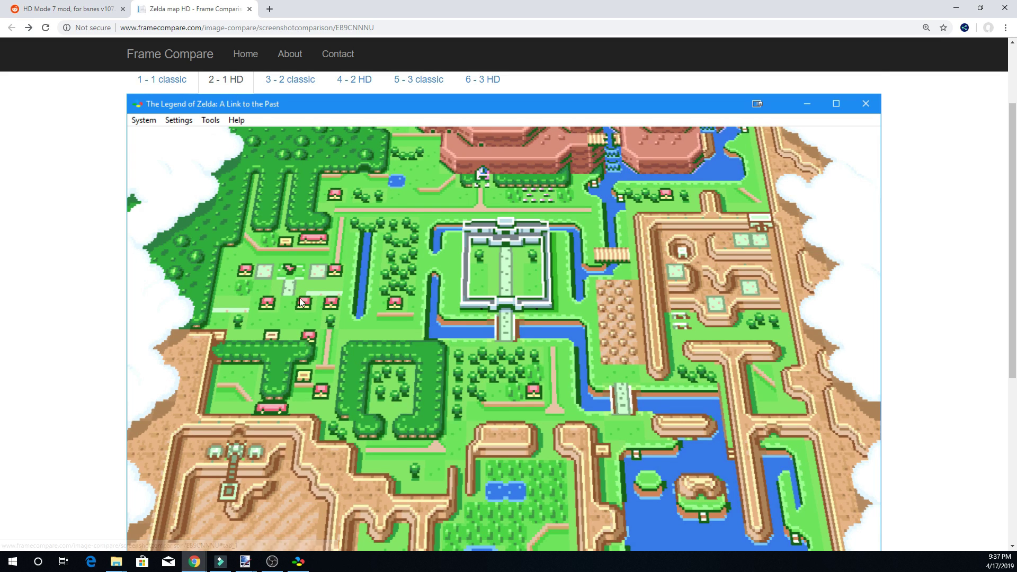
{"action": "scroll", "coordinate": [300, 306], "scroll_direction": "down", "scroll_amount": 2}
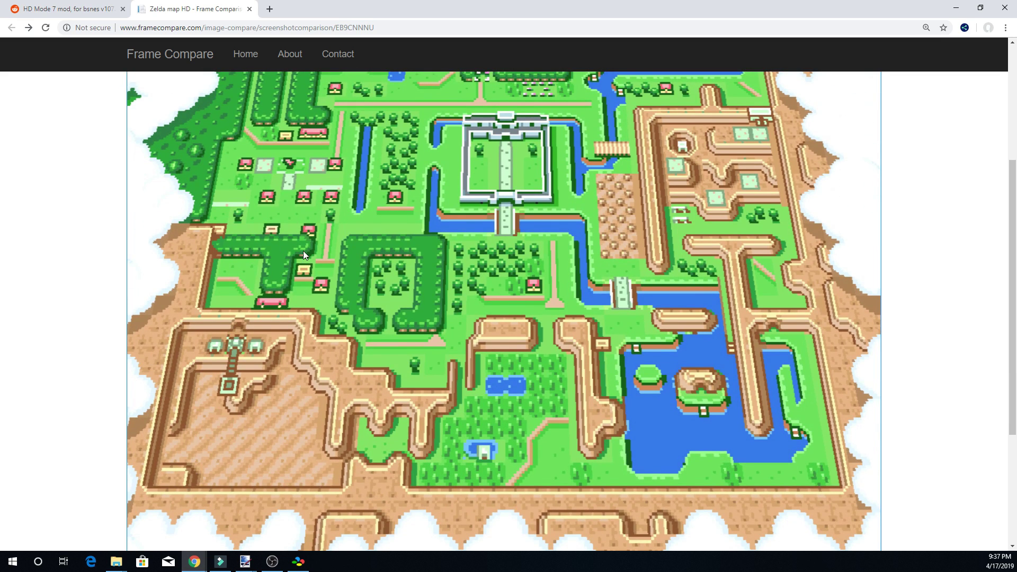
{"action": "scroll", "coordinate": [275, 302], "scroll_direction": "up", "scroll_amount": 2}
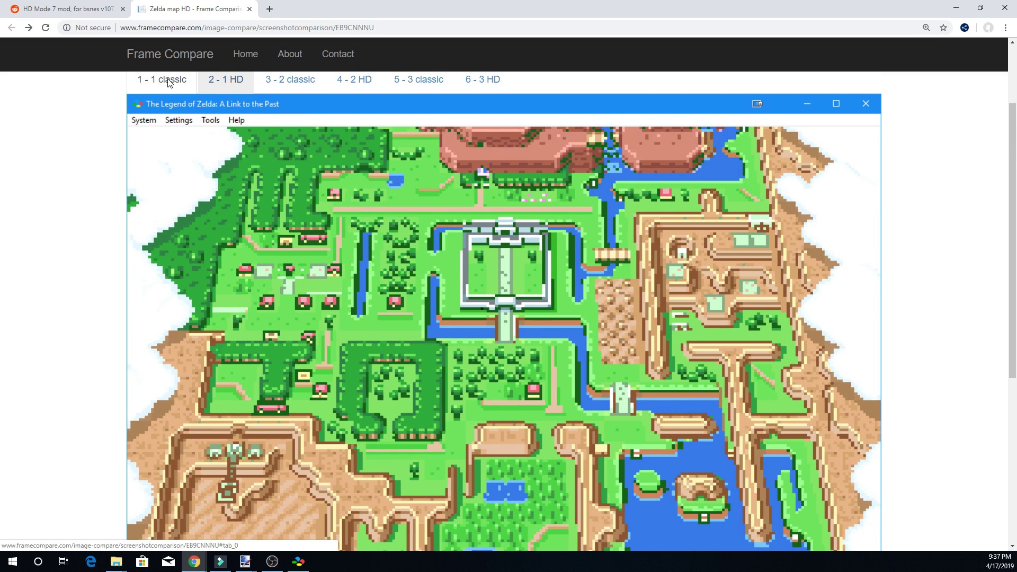
- Alternate repeatedly between the 1 - 1 classic and 2 - 1 HD images to compare map detail, ending on the HD one
{"action": "left_click", "coordinate": [225, 83]}
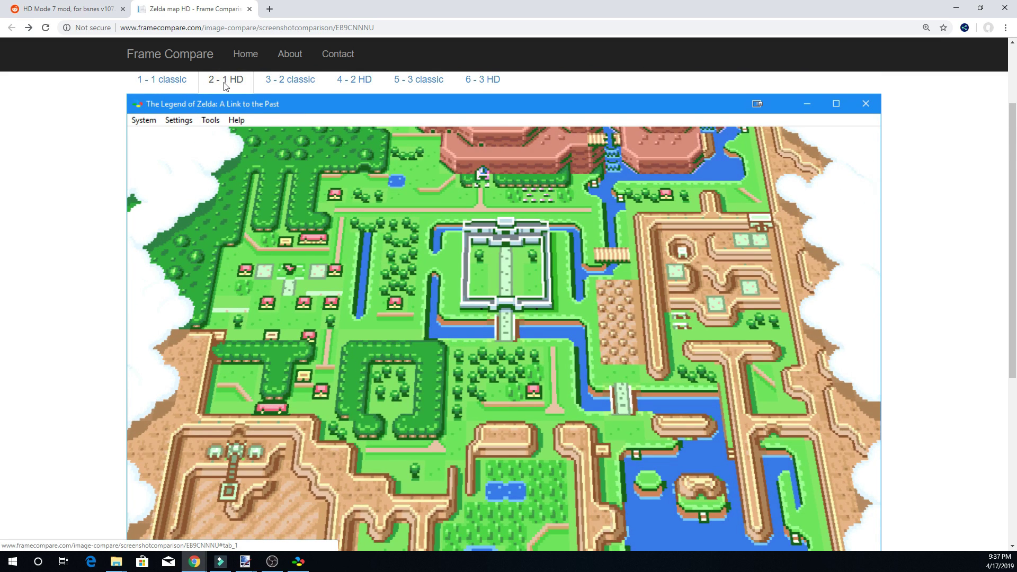
{"action": "left_click", "coordinate": [185, 83]}
{"action": "left_click", "coordinate": [222, 87]}
{"action": "left_click", "coordinate": [179, 81]}
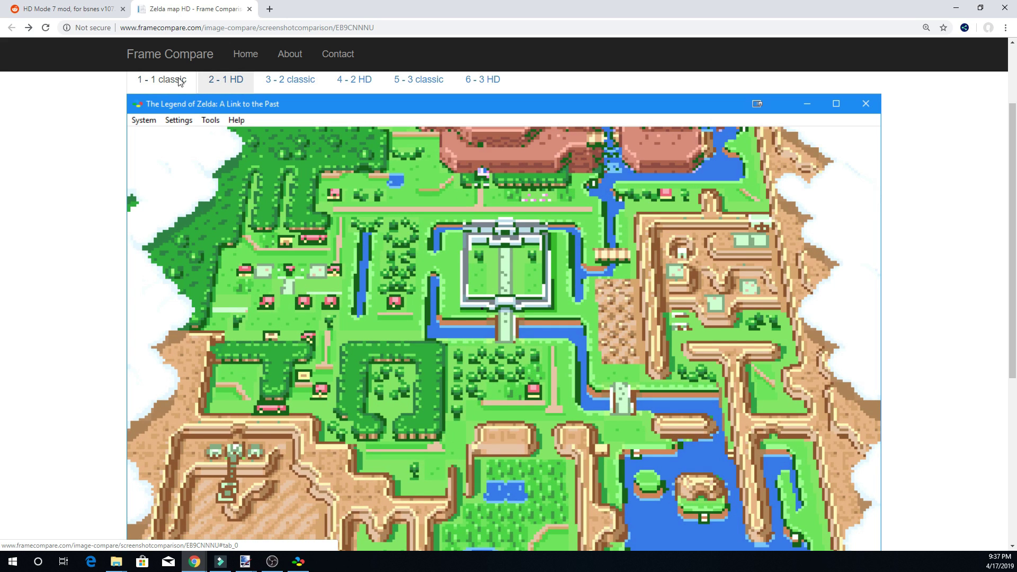
{"action": "left_click", "coordinate": [203, 87]}
{"action": "left_click", "coordinate": [184, 84]}
{"action": "left_click", "coordinate": [201, 87]}
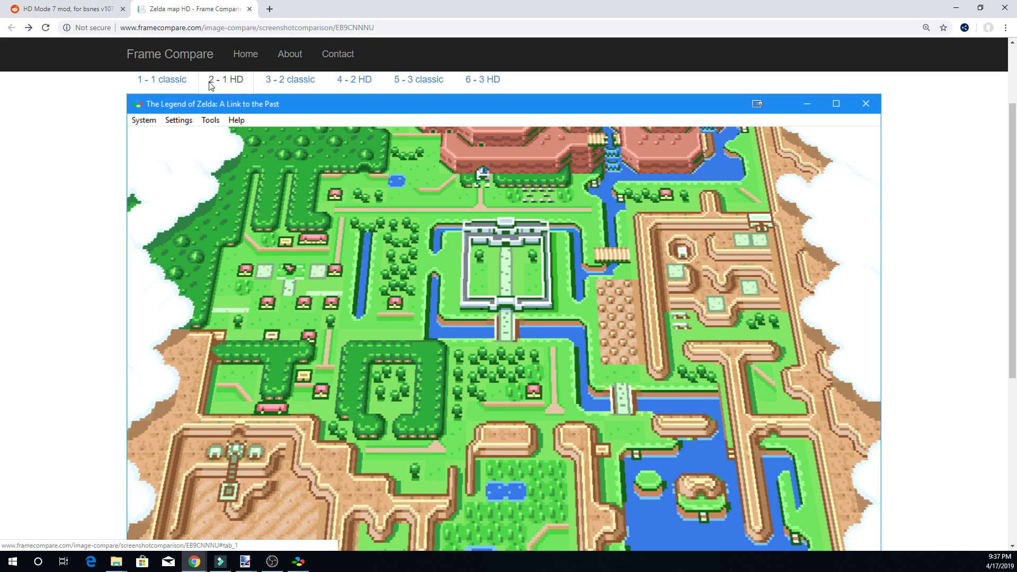
{"action": "left_click", "coordinate": [182, 82]}
{"action": "left_click", "coordinate": [203, 87]}
{"action": "left_click", "coordinate": [186, 86]}
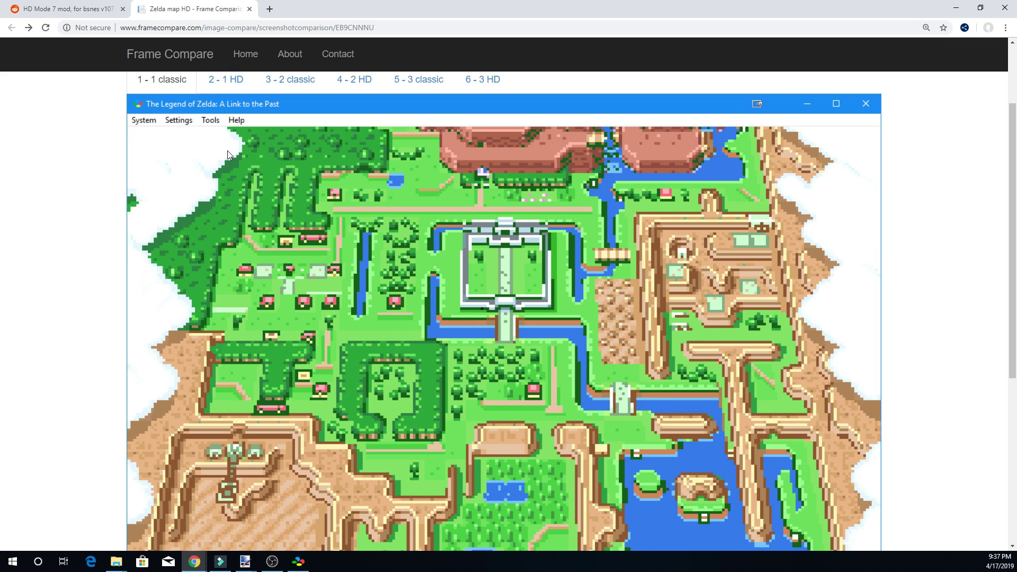
{"action": "left_click", "coordinate": [227, 84]}
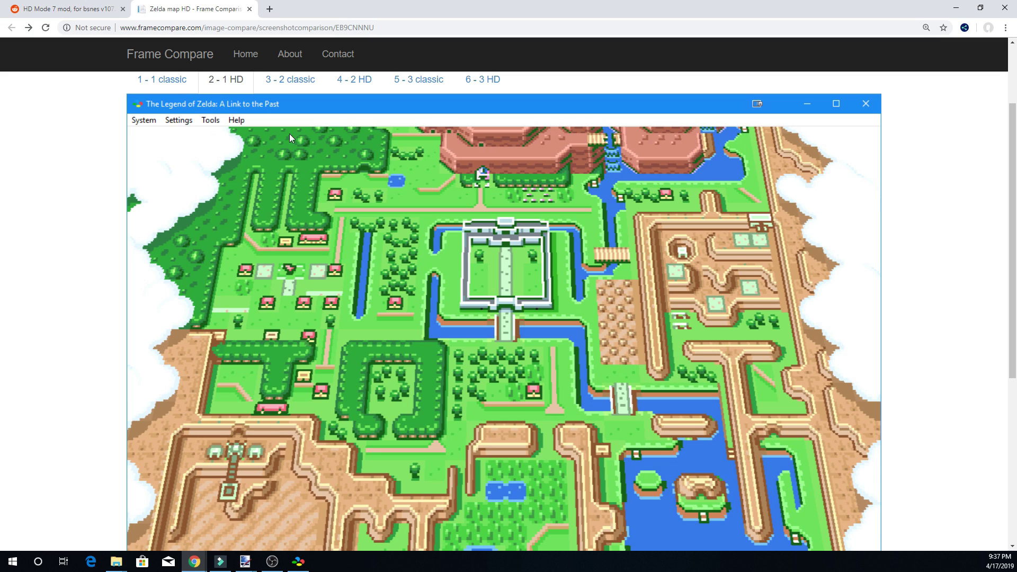
- Compare the closer map views in classic and HD, covering images 3 - 2 classic through 6 - 3 HD
{"action": "left_click", "coordinate": [298, 89]}
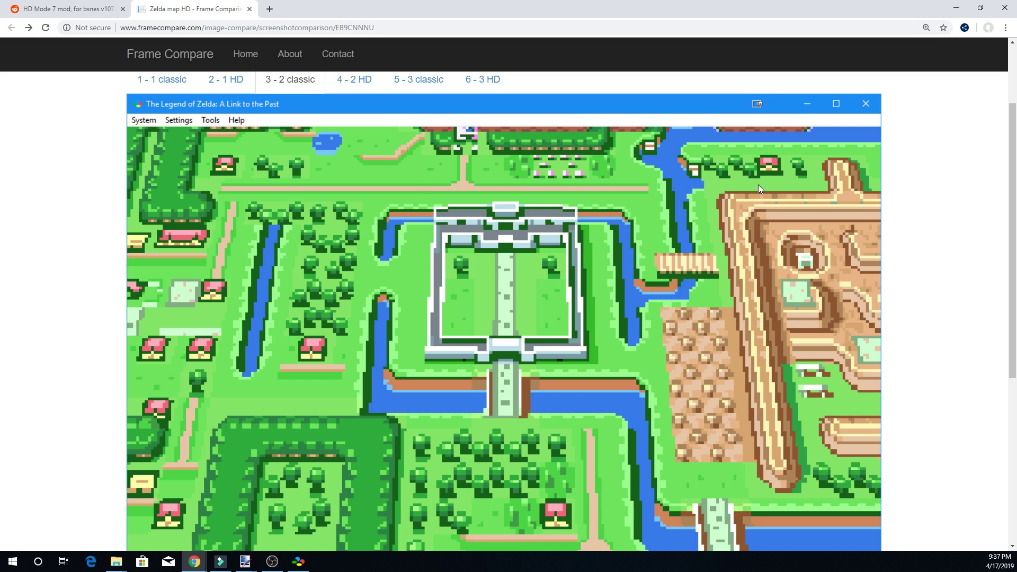
{"action": "left_click", "coordinate": [360, 87]}
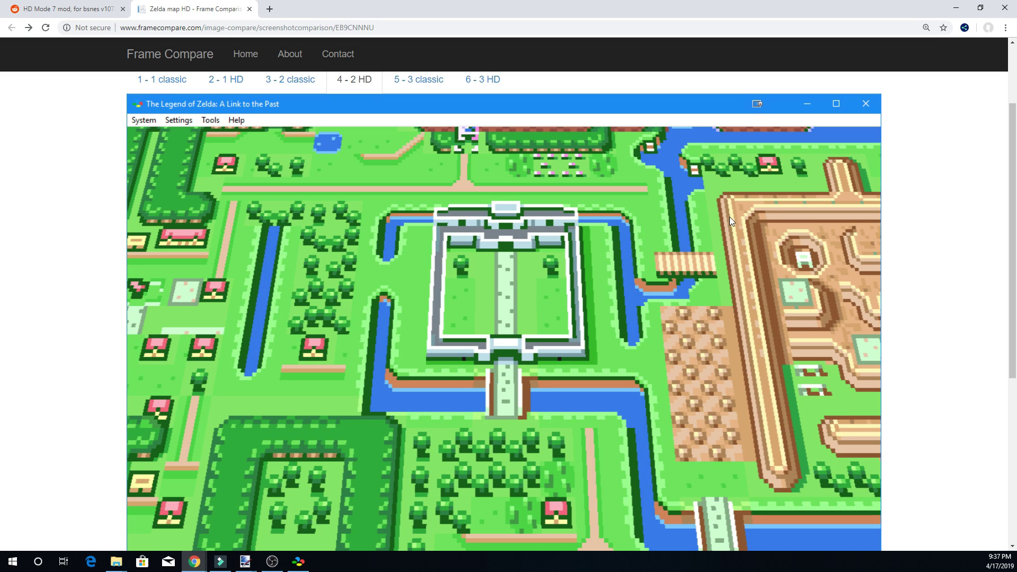
{"action": "left_click", "coordinate": [418, 91]}
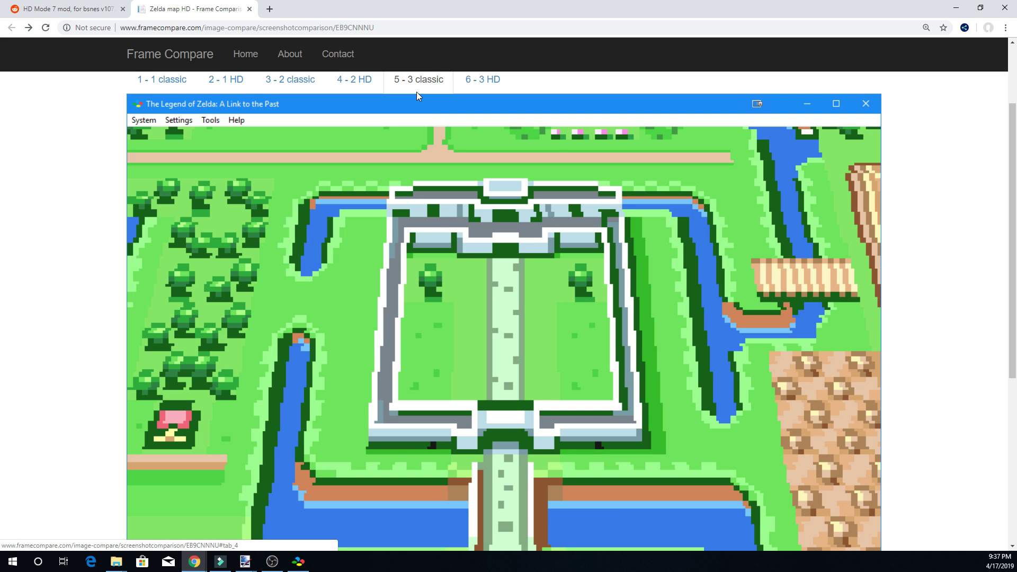
{"action": "left_click", "coordinate": [477, 86]}
{"action": "left_click", "coordinate": [442, 83]}
{"action": "left_click", "coordinate": [501, 84]}
{"action": "left_click", "coordinate": [438, 83]}
{"action": "left_click", "coordinate": [462, 83]}
{"action": "left_click", "coordinate": [462, 85]}
{"action": "left_click", "coordinate": [443, 86]}
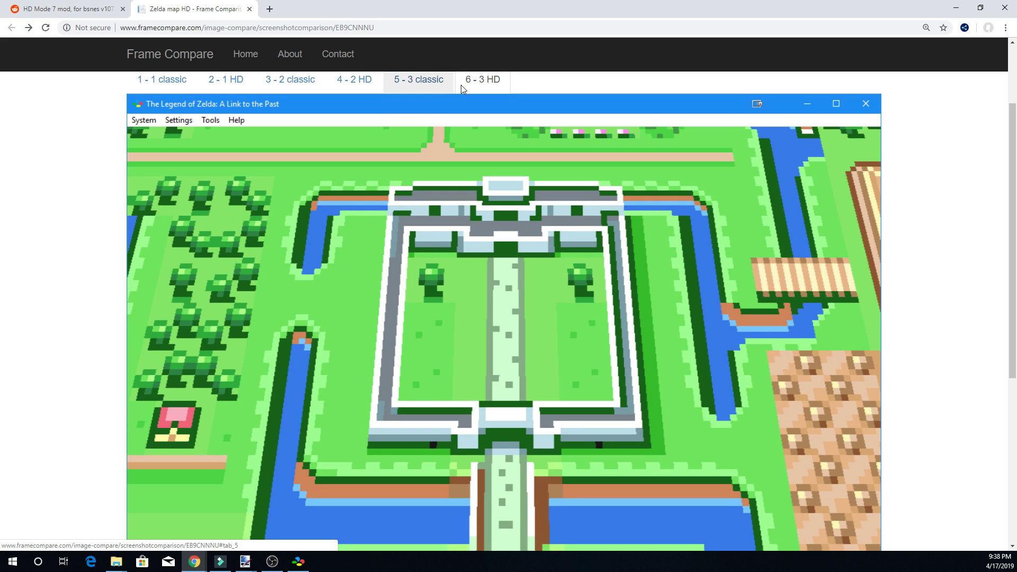
- Minimize the browser, move the bsnes window off the desktop icons, and view the contents of bsnes_hm7_b2.zip
{"action": "left_click", "coordinate": [954, 10]}
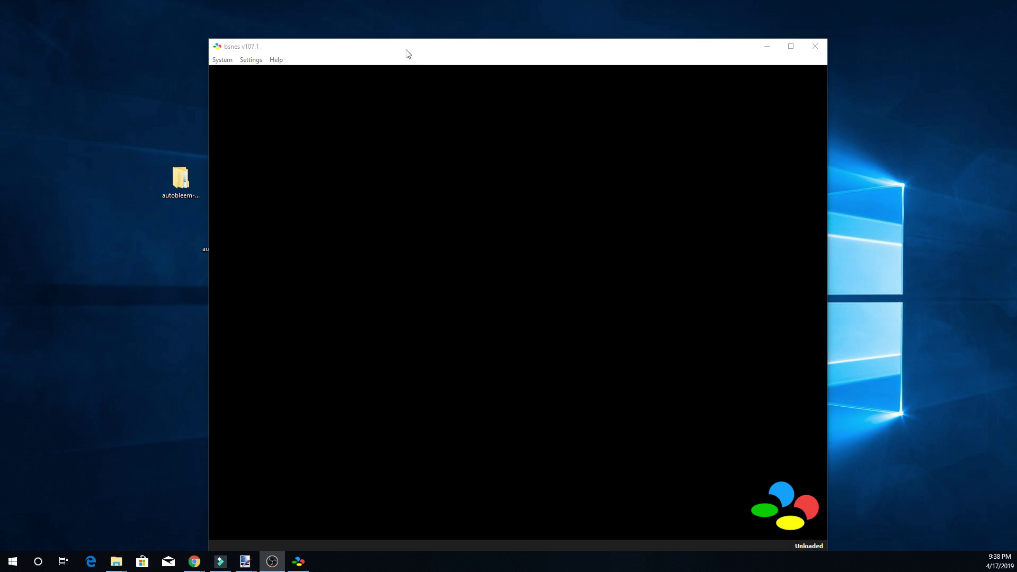
{"action": "left_click_drag", "start_coordinate": [407, 53], "coordinate": [427, 323]}
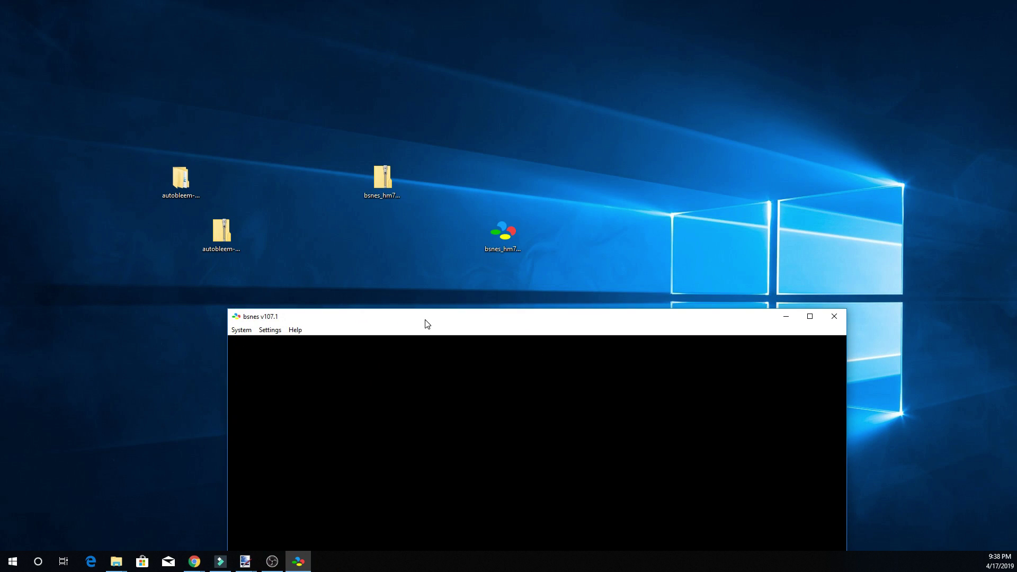
{"action": "left_click", "coordinate": [380, 180]}
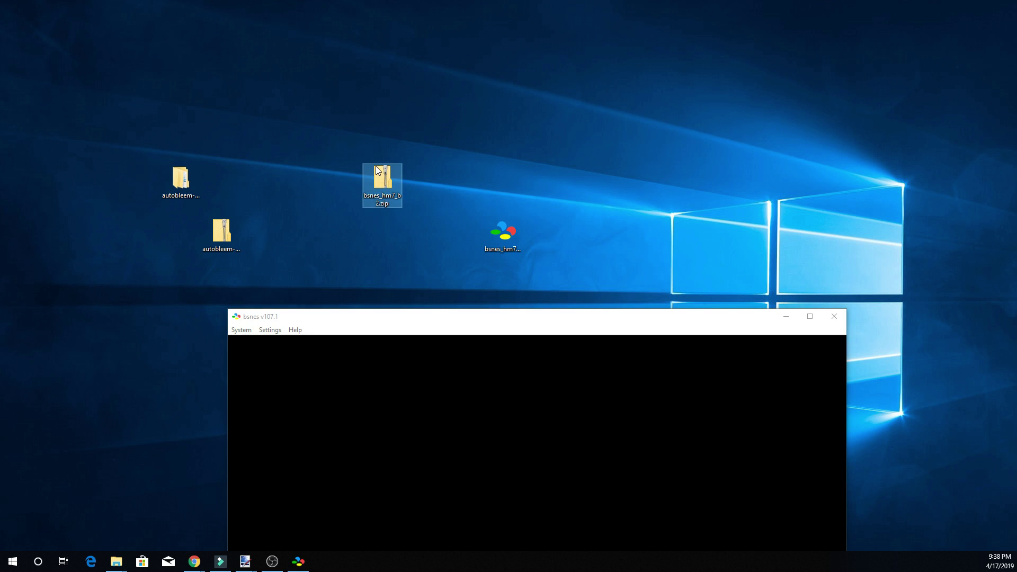
{"action": "double_click", "coordinate": [384, 177]}
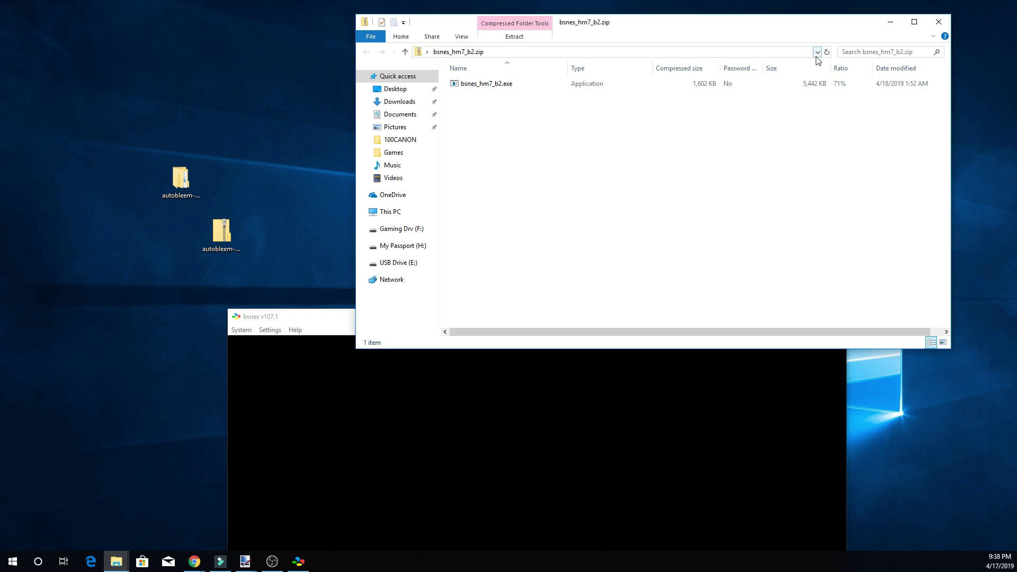
{"action": "left_click", "coordinate": [884, 27]}
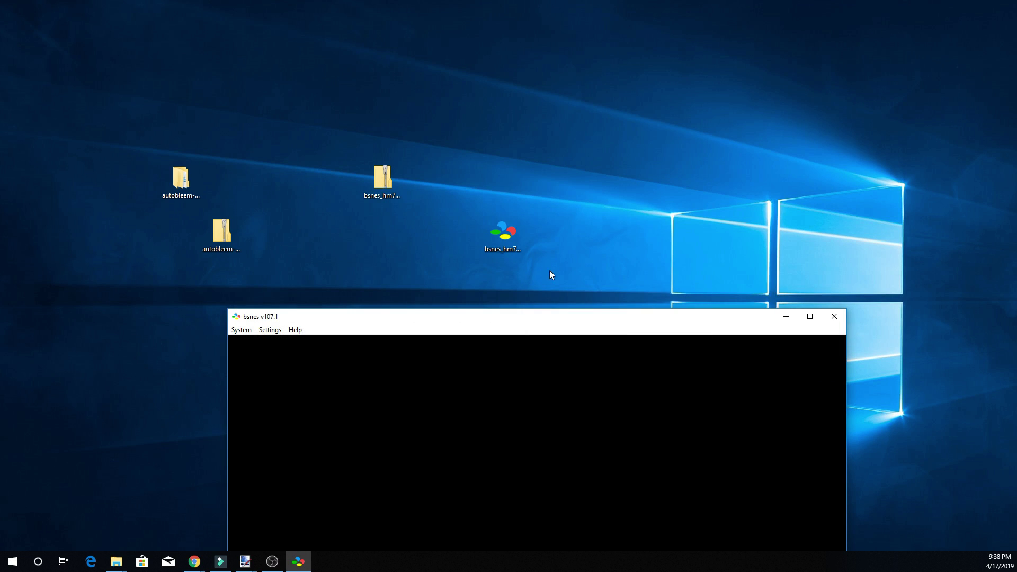
- Move the bsnes window back up so that it is fully on screen, and make it active
{"action": "left_click_drag", "start_coordinate": [498, 237], "coordinate": [497, 194]}
{"action": "left_click_drag", "start_coordinate": [499, 320], "coordinate": [508, 50]}
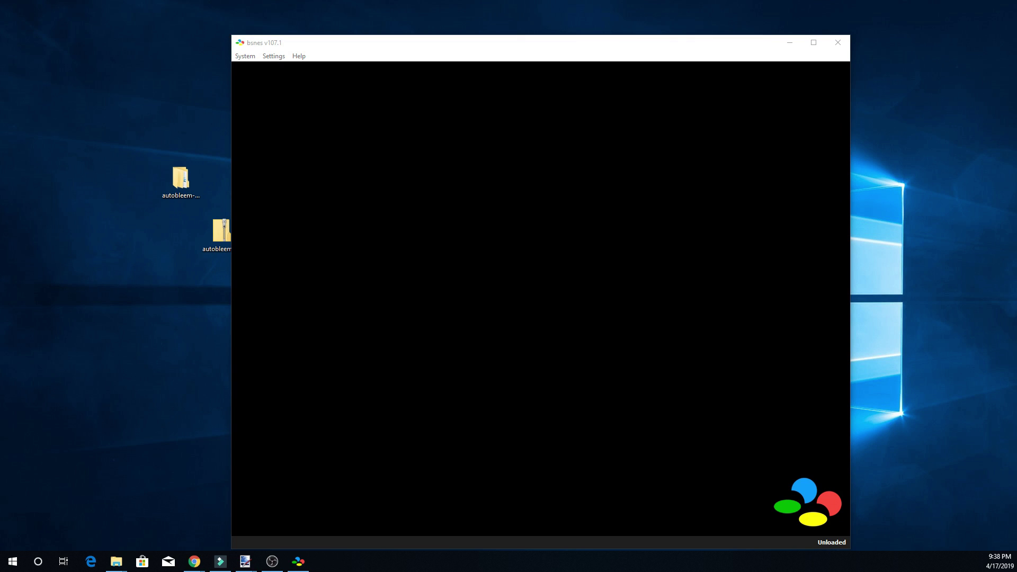
{"action": "left_click", "coordinate": [349, 143]}
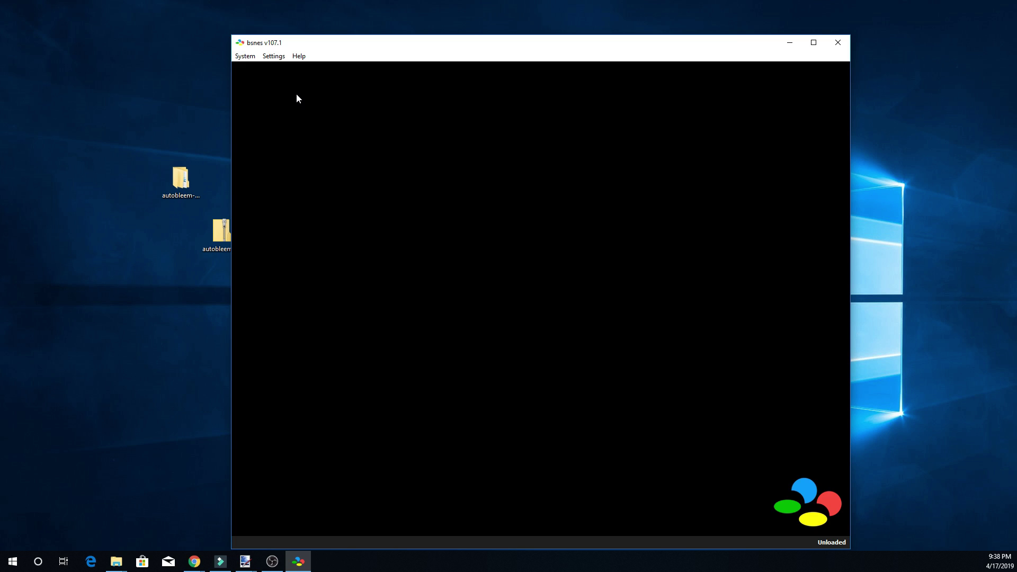
- Examine the bsnes system options for loading games and for the controller and expansion ports
{"action": "left_click", "coordinate": [245, 56]}
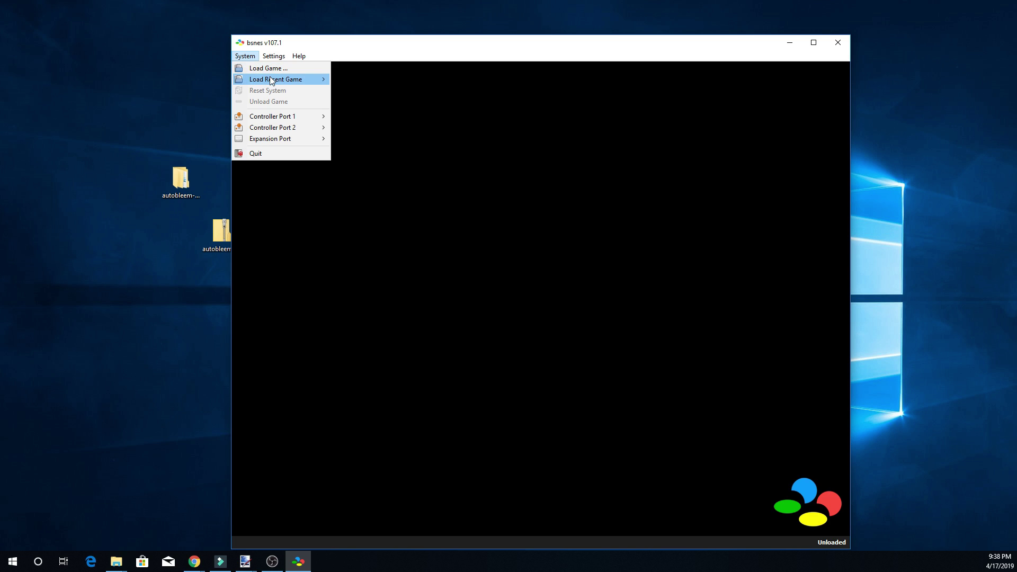
{"action": "mouse_move", "coordinate": [270, 80]}
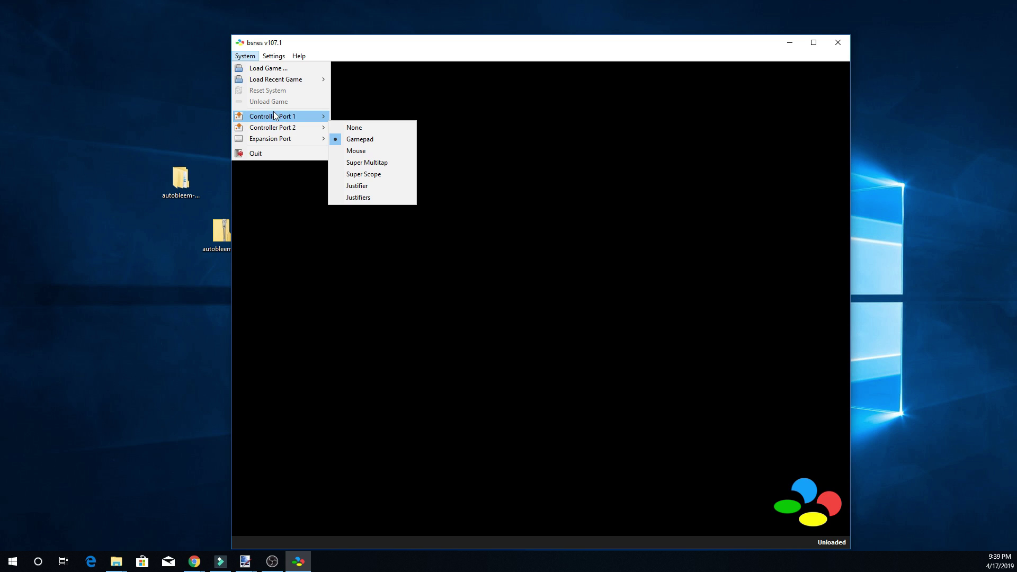
{"action": "mouse_move", "coordinate": [277, 126]}
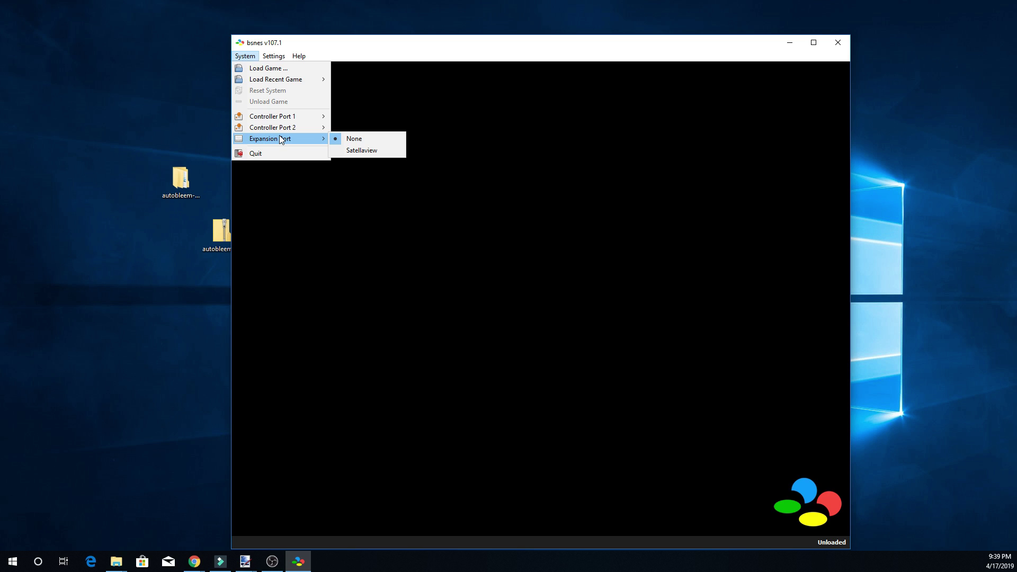
- Open the input settings and reposition the settings window over the emulator's display area
{"action": "mouse_move", "coordinate": [281, 57]}
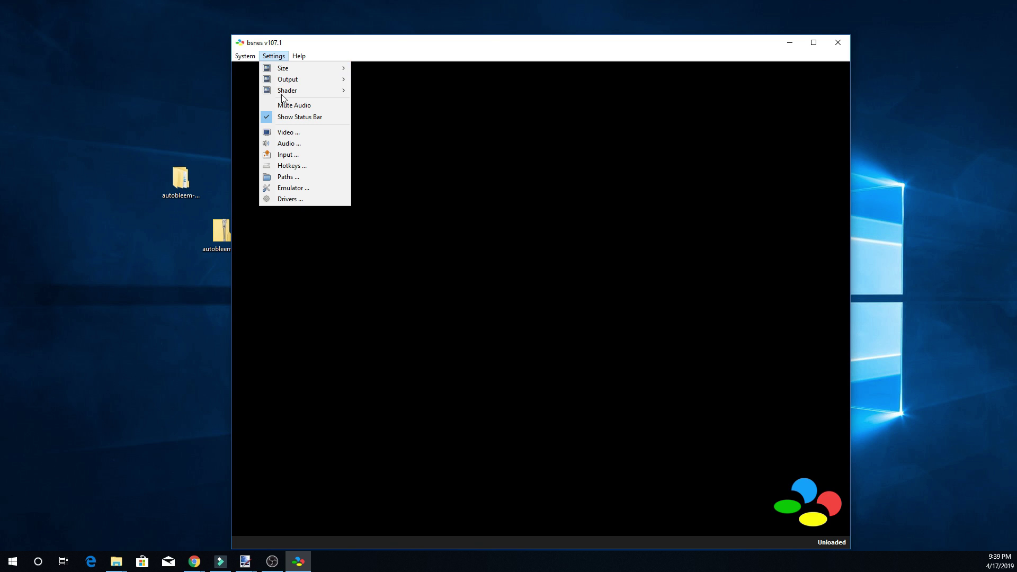
{"action": "left_click", "coordinate": [294, 154]}
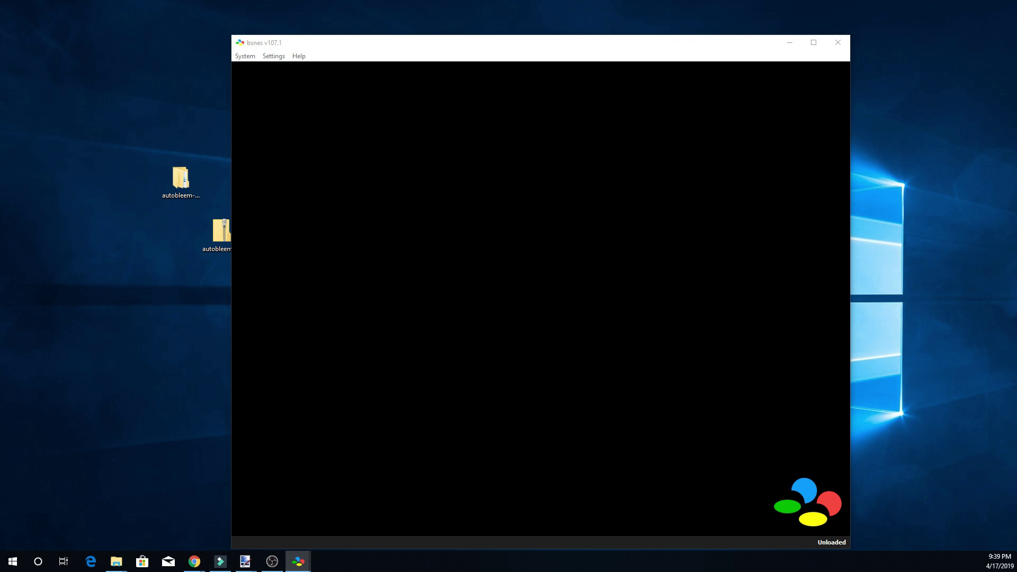
{"action": "left_click_drag", "start_coordinate": [354, 226], "coordinate": [432, 172]}
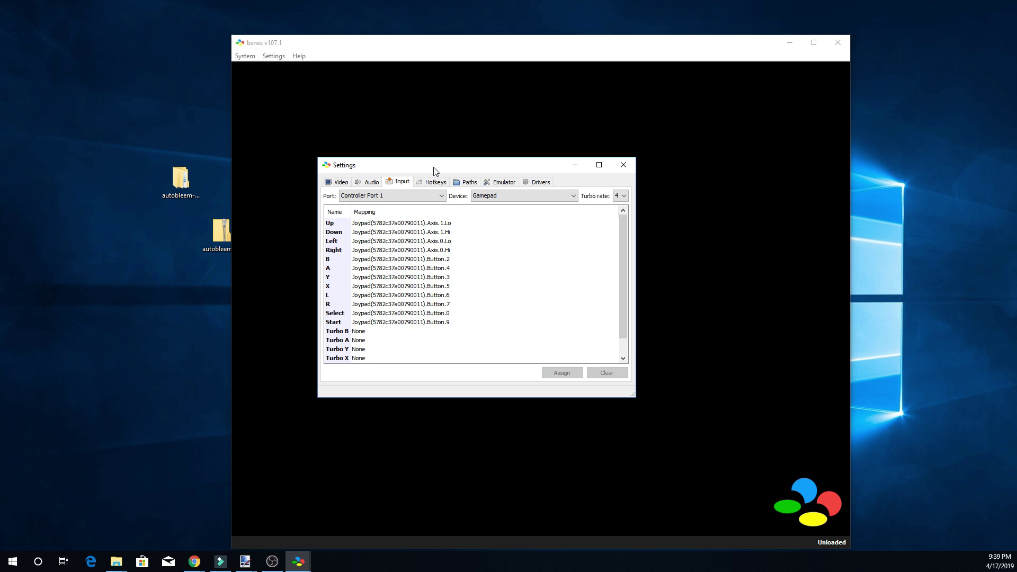
- View the input mappings for Controller Port 2, return to Controller Port 1, and check its device choices
{"action": "left_click", "coordinate": [442, 196]}
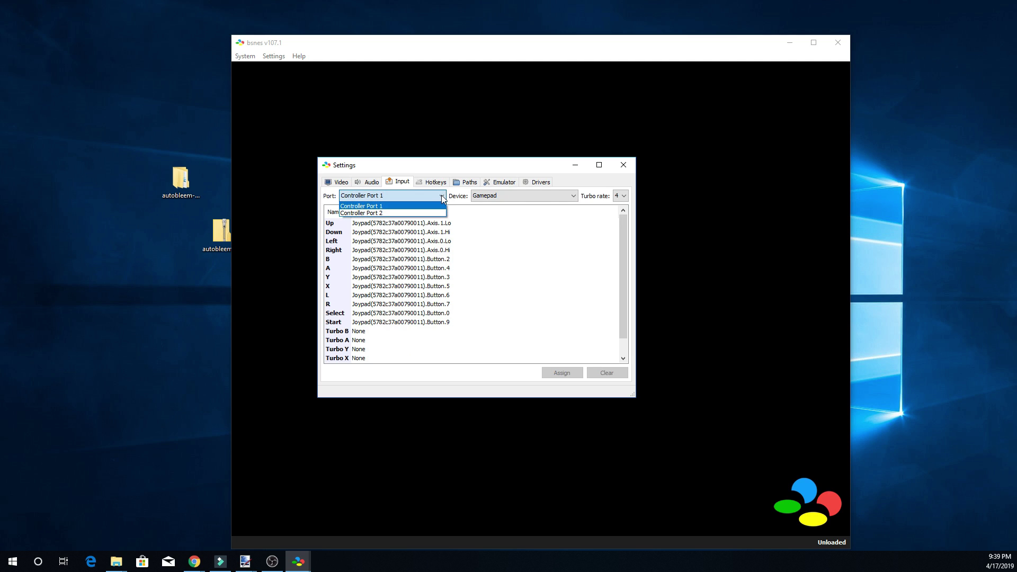
{"action": "left_click", "coordinate": [386, 213]}
{"action": "left_click", "coordinate": [393, 196]}
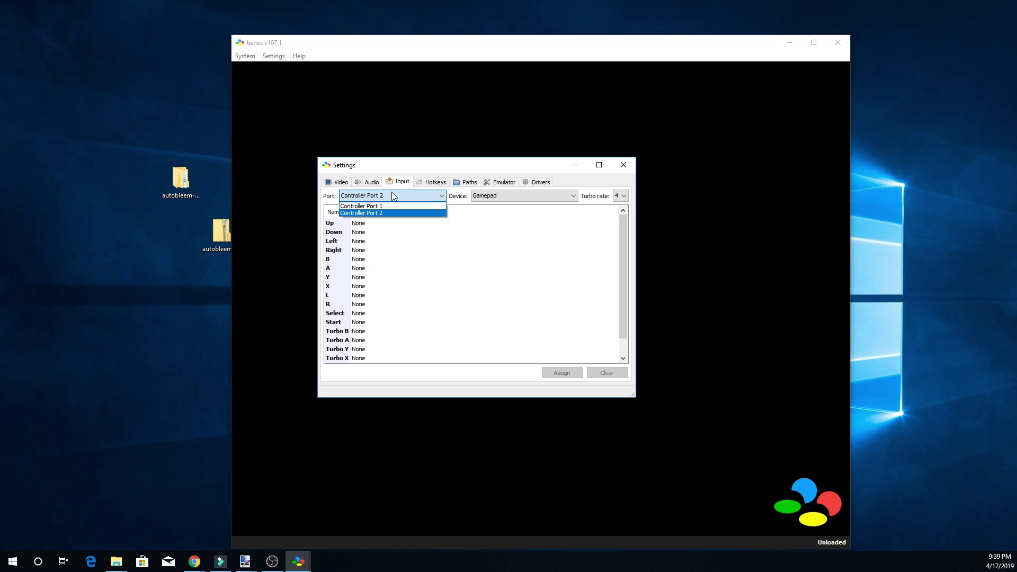
{"action": "left_click", "coordinate": [386, 206]}
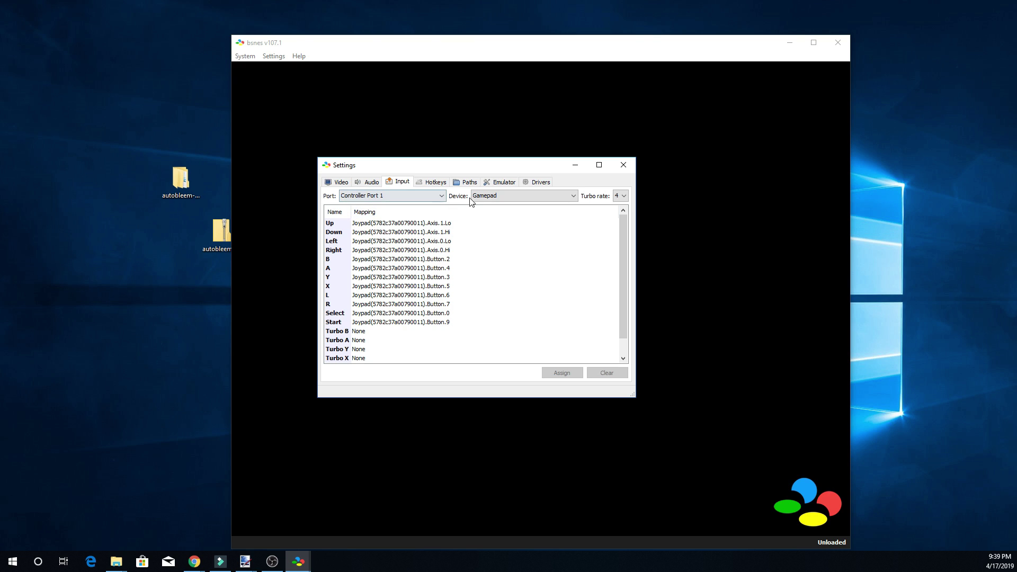
{"action": "left_click", "coordinate": [488, 195]}
{"action": "left_click", "coordinate": [488, 194]}
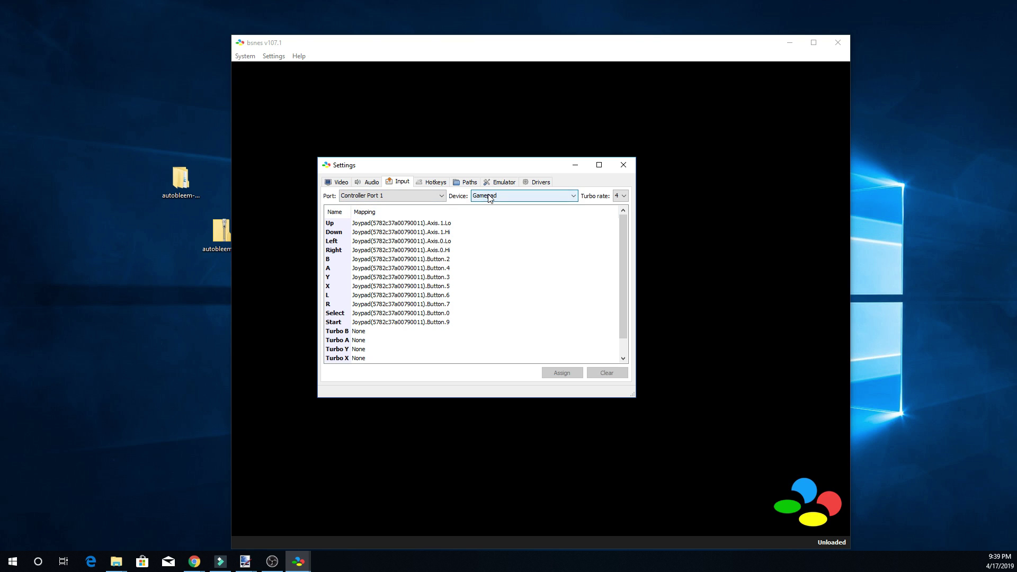
- Go through the Controller Port 1 gamepad mappings from Up to B
{"action": "left_click", "coordinate": [372, 227]}
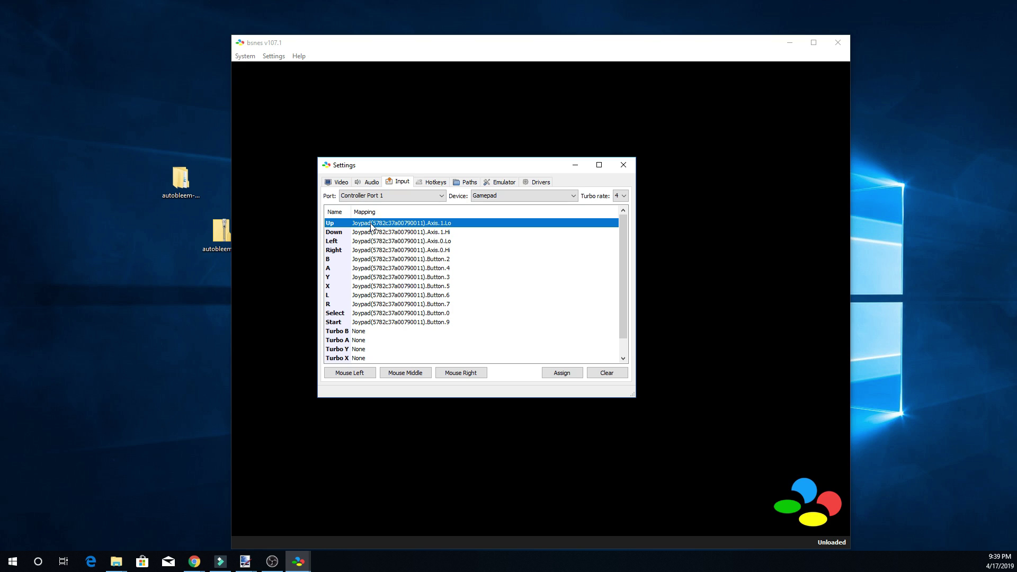
{"action": "double_click", "coordinate": [372, 227]}
{"action": "left_click", "coordinate": [374, 234]}
{"action": "left_click", "coordinate": [374, 241]}
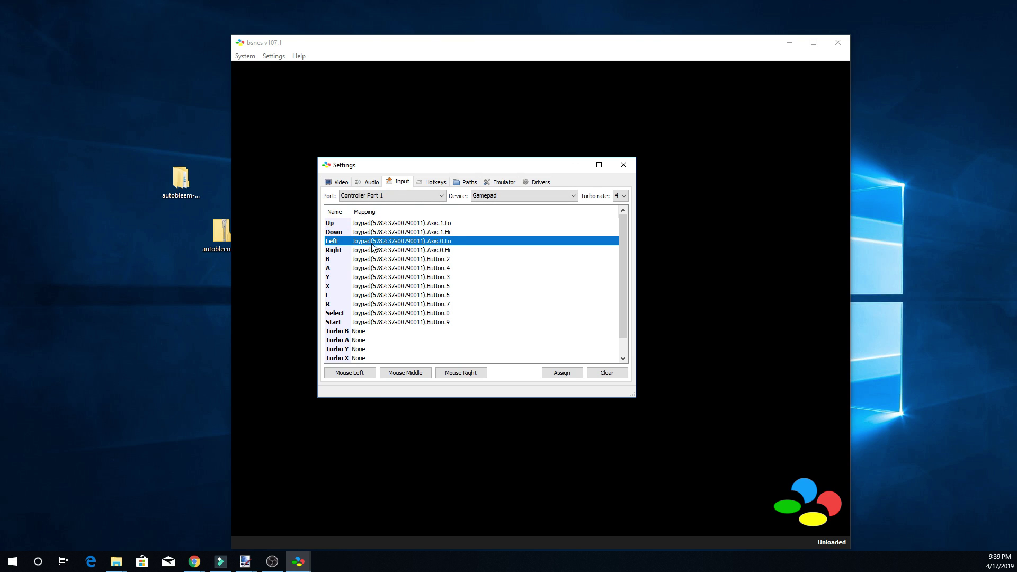
{"action": "left_click", "coordinate": [373, 250]}
{"action": "left_click", "coordinate": [372, 260]}
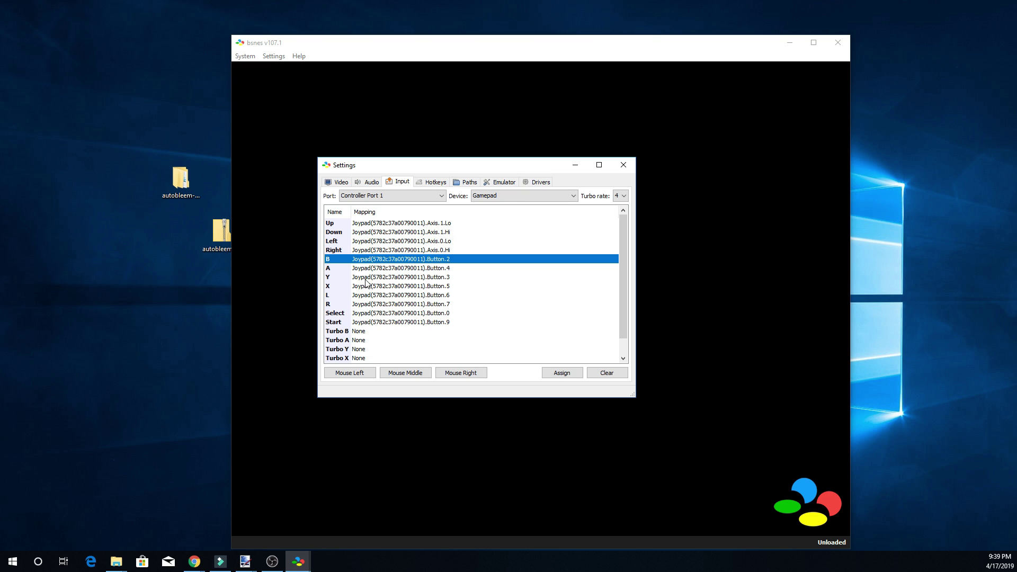
- Clear the gamepad's Up mapping and assign the keyboard's Up arrow to it
{"action": "left_click", "coordinate": [407, 223]}
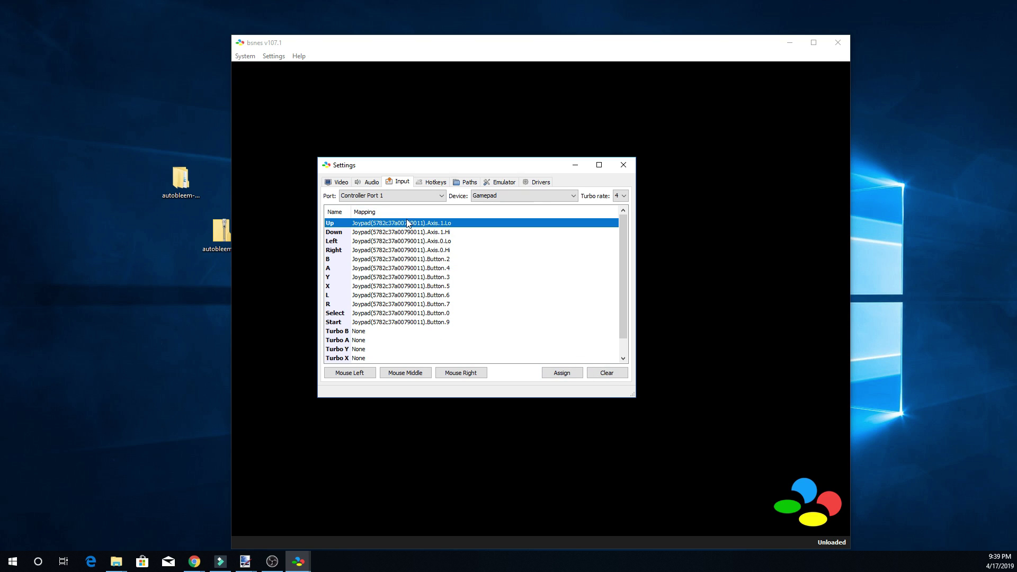
{"action": "left_click", "coordinate": [610, 373]}
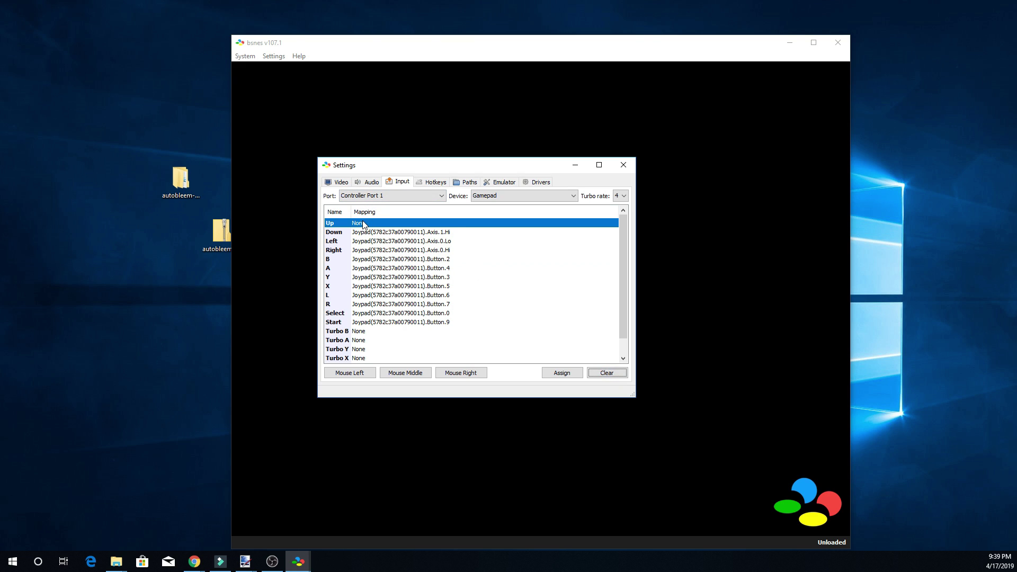
{"action": "double_click", "coordinate": [364, 223]}
{"action": "key", "text": "Up"}
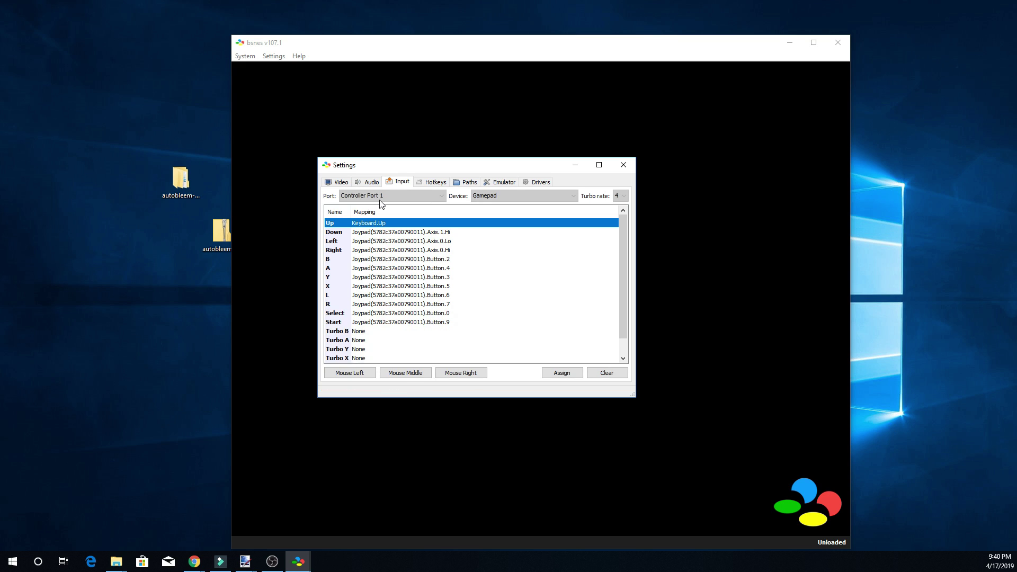
- Clear the keyboard mapping from Up and assign the joypad's Axis.1.Lo to it
{"action": "double_click", "coordinate": [405, 219]}
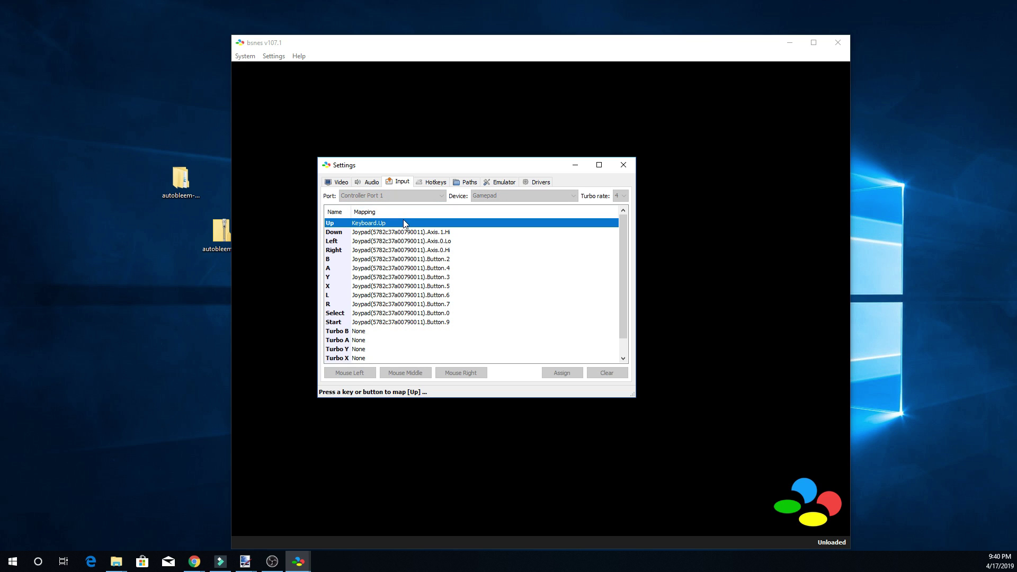
{"action": "left_click", "coordinate": [477, 268]}
{"action": "left_click", "coordinate": [450, 224]}
{"action": "left_click", "coordinate": [593, 376]}
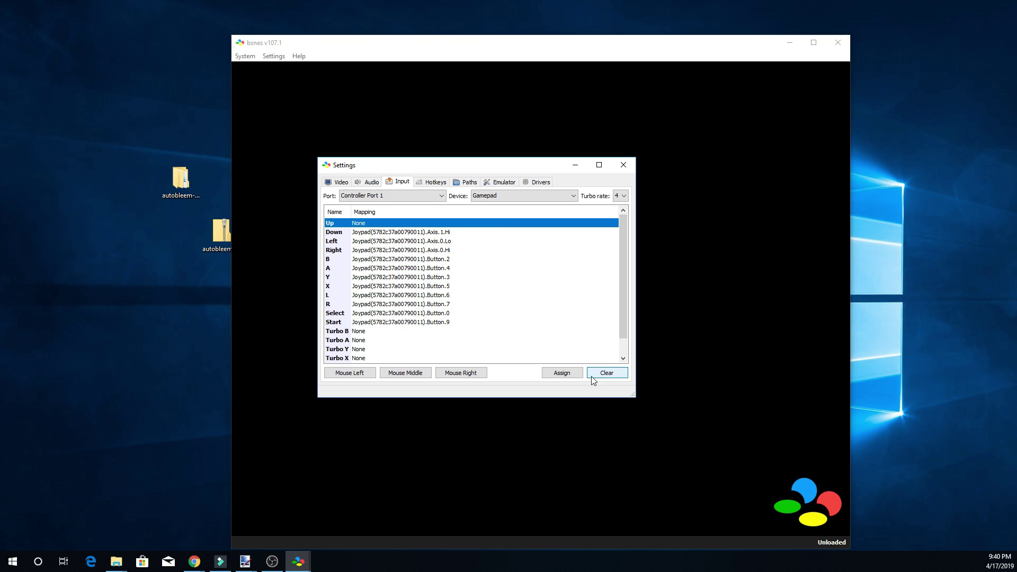
{"action": "double_click", "coordinate": [386, 225]}
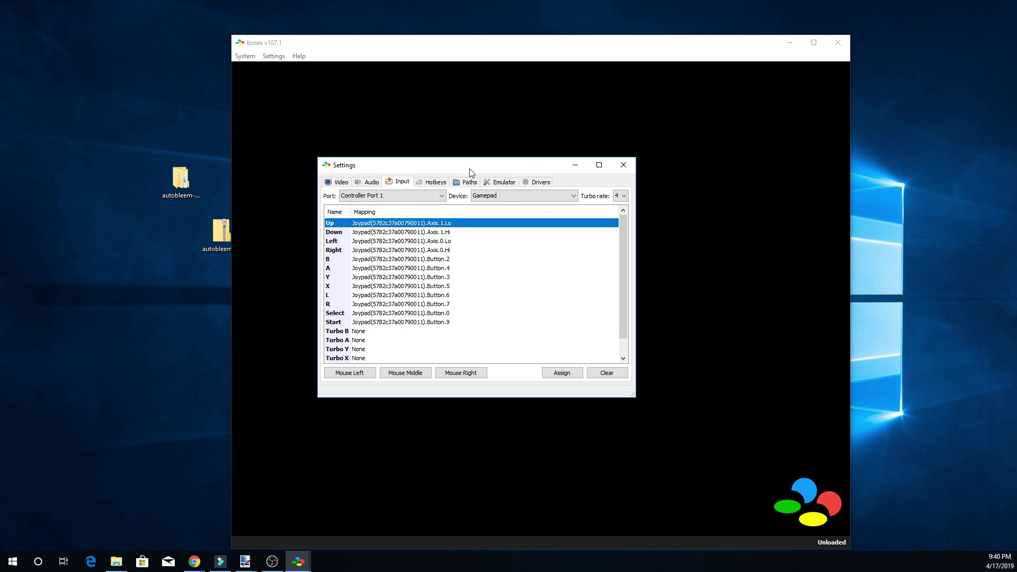
- Show the emulator settings, reopening them after closing, and enlarge and reposition their window so the experimental options are fully readable
{"action": "left_click", "coordinate": [504, 180]}
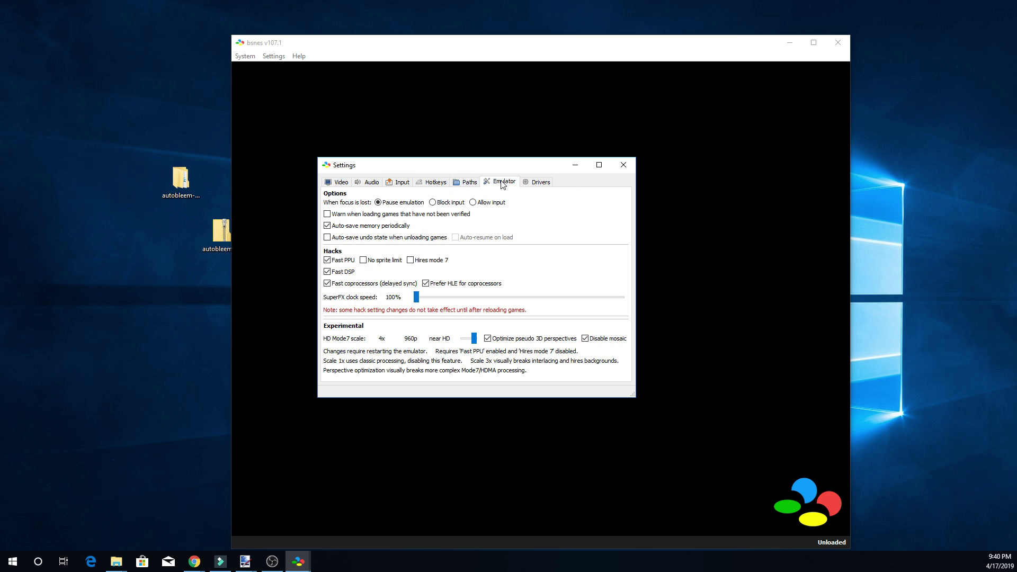
{"action": "left_click", "coordinate": [621, 165]}
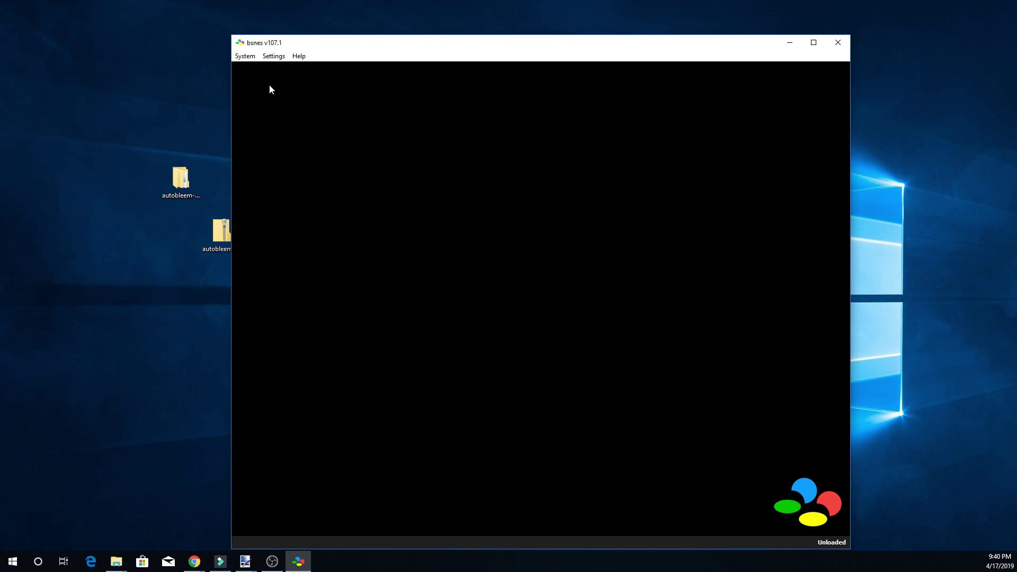
{"action": "left_click", "coordinate": [274, 56]}
{"action": "left_click", "coordinate": [305, 189]}
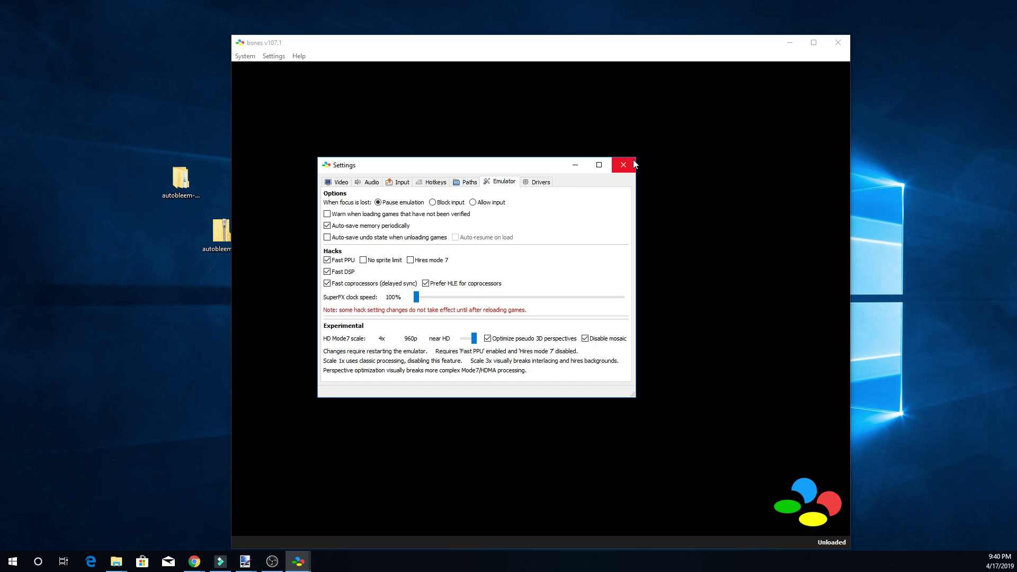
{"action": "left_click_drag", "start_coordinate": [640, 151], "coordinate": [759, 90]}
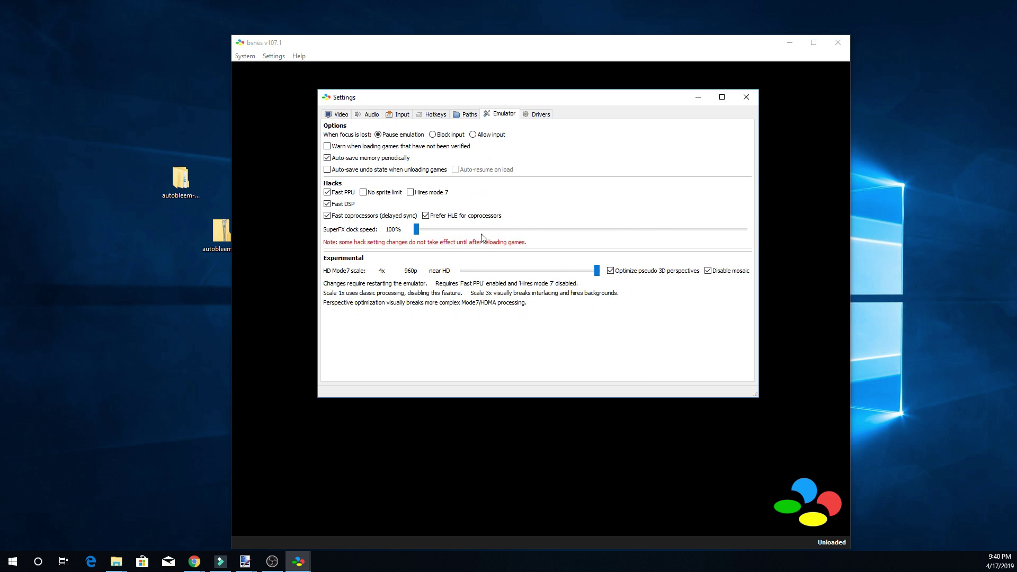
{"action": "left_click_drag", "start_coordinate": [557, 97], "coordinate": [558, 107]}
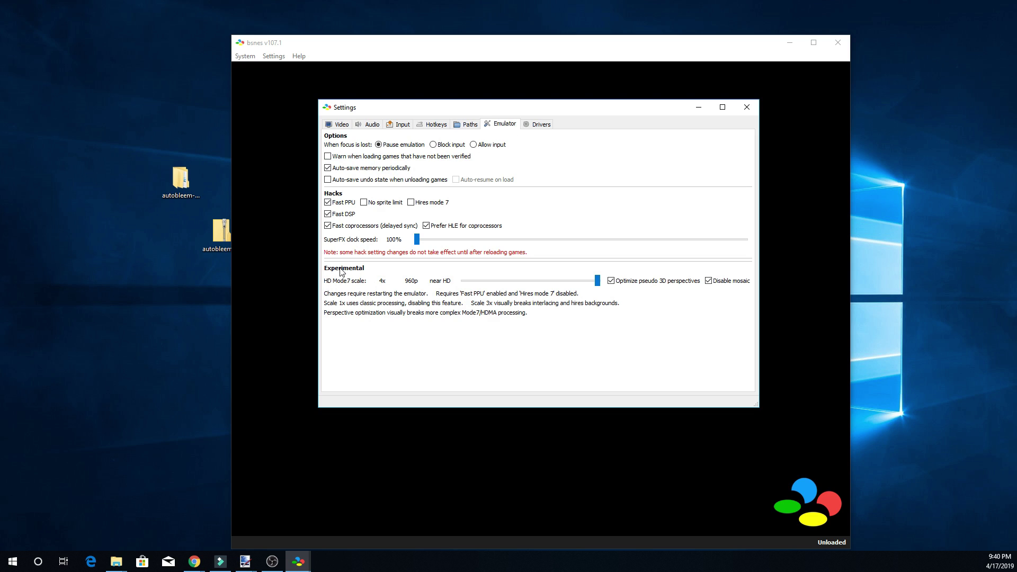
- Lower the HD Mode7 scale to its minimum and return it to 4x, do this twice, and close the settings
{"action": "left_click_drag", "start_coordinate": [598, 281], "coordinate": [442, 296]}
{"action": "left_click_drag", "start_coordinate": [464, 281], "coordinate": [601, 289]}
{"action": "left_click_drag", "start_coordinate": [597, 282], "coordinate": [447, 294]}
{"action": "left_click_drag", "start_coordinate": [464, 285], "coordinate": [596, 286]}
{"action": "left_click", "coordinate": [748, 108]}
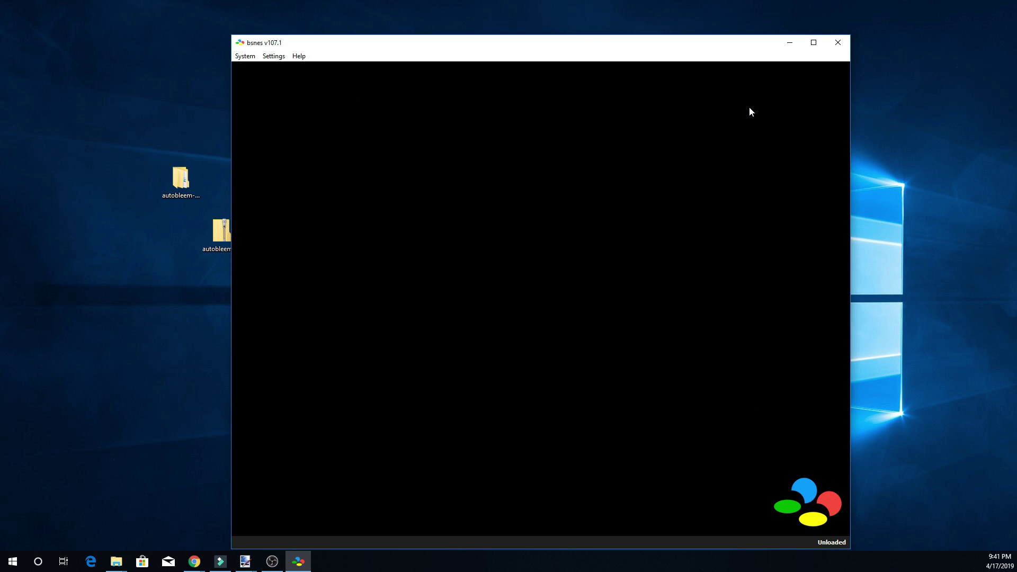
- Open the game loading dialog, go up to the RetroPie roms folder, and open its snes folder
{"action": "left_click", "coordinate": [245, 56]}
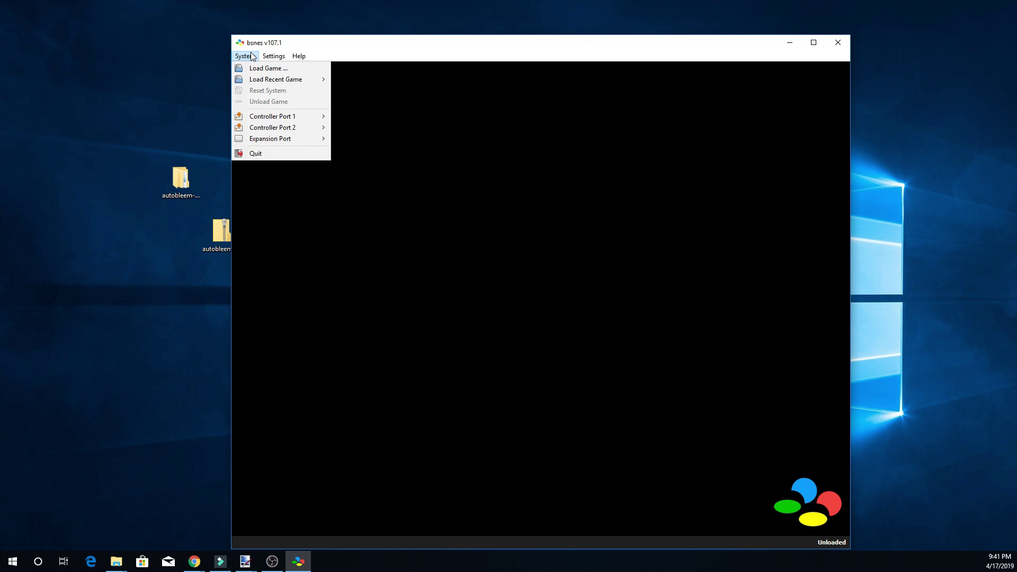
{"action": "left_click", "coordinate": [282, 72]}
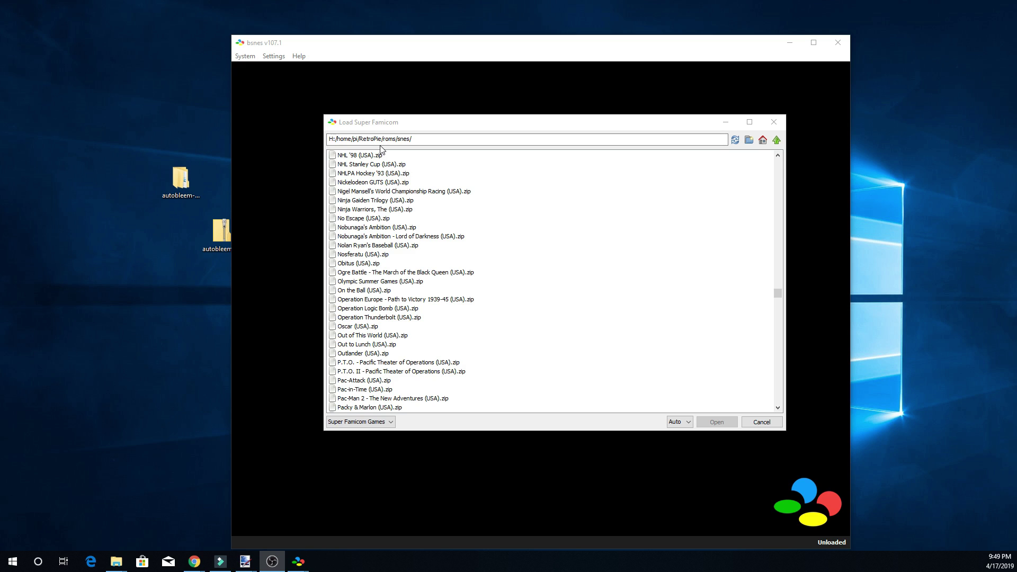
{"action": "left_click", "coordinate": [497, 137]}
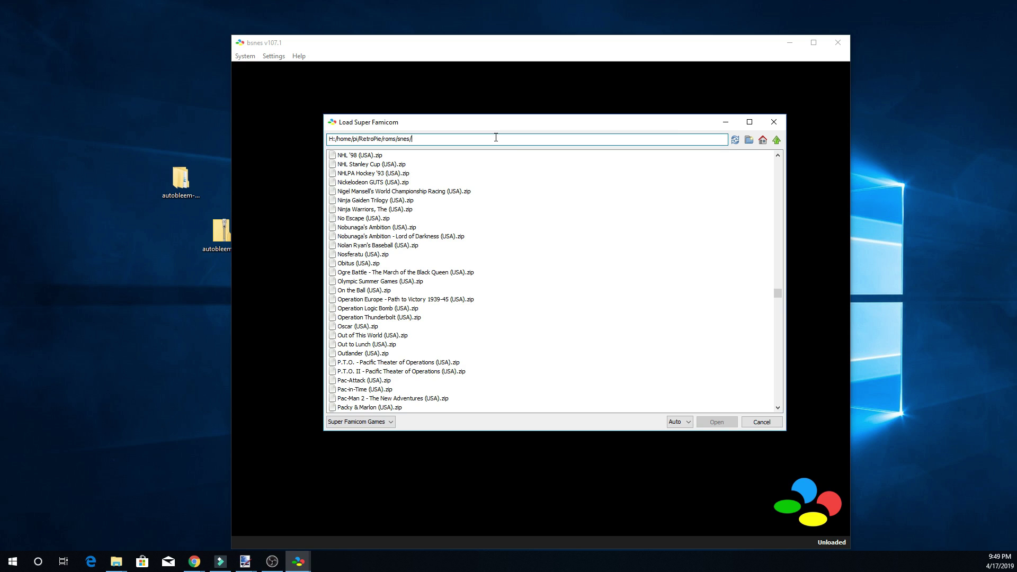
{"action": "left_click", "coordinate": [776, 141]}
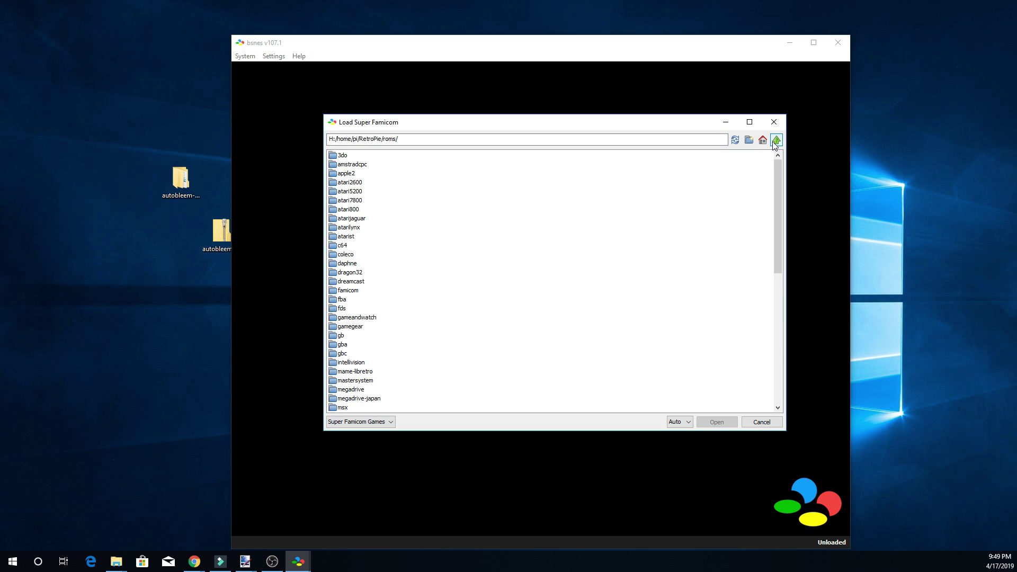
{"action": "scroll", "coordinate": [471, 348], "scroll_direction": "down", "scroll_amount": 1}
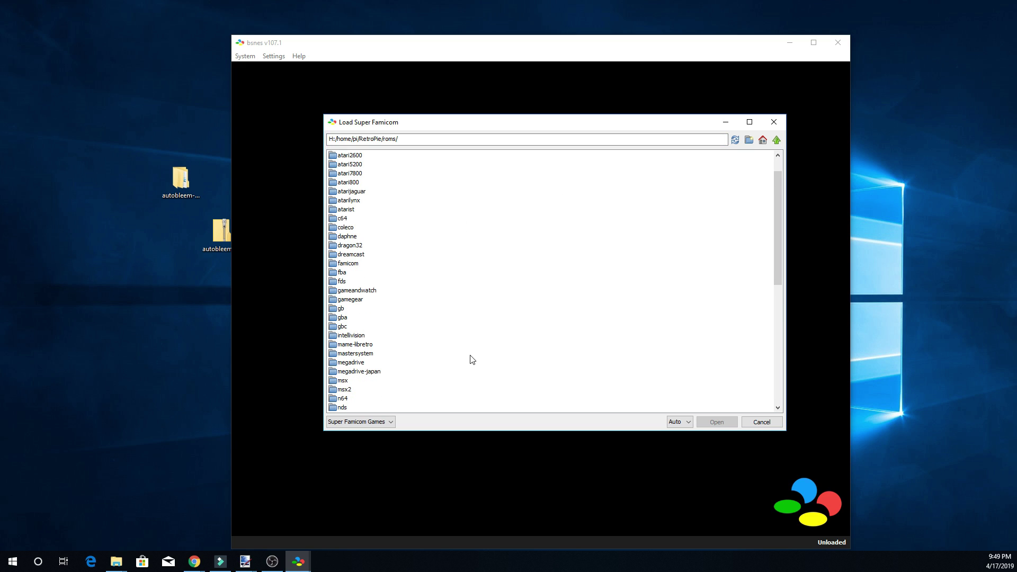
{"action": "scroll", "coordinate": [473, 360], "scroll_direction": "down", "scroll_amount": 4}
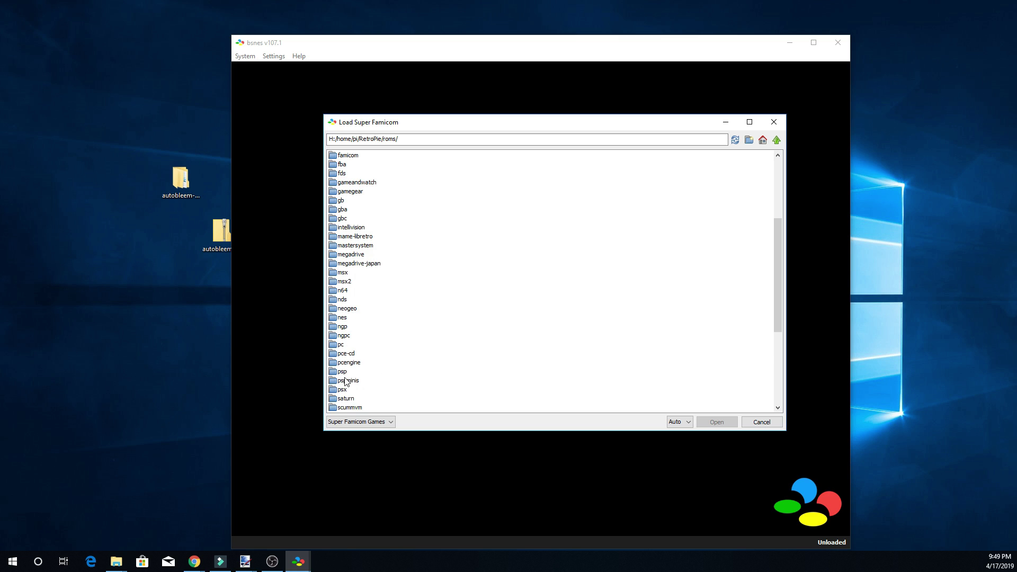
{"action": "scroll", "coordinate": [345, 382], "scroll_direction": "down", "scroll_amount": 1}
{"action": "double_click", "coordinate": [348, 402]}
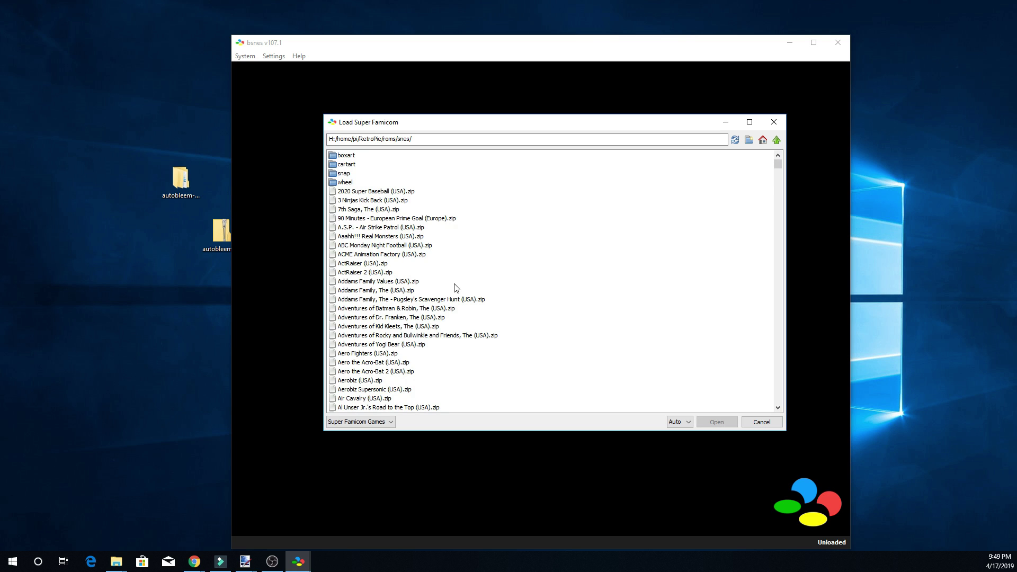
- Load Pilotwings (USA) from the snes folder and make the game window active so that it runs
{"action": "scroll", "coordinate": [461, 289], "scroll_direction": "down", "scroll_amount": 20}
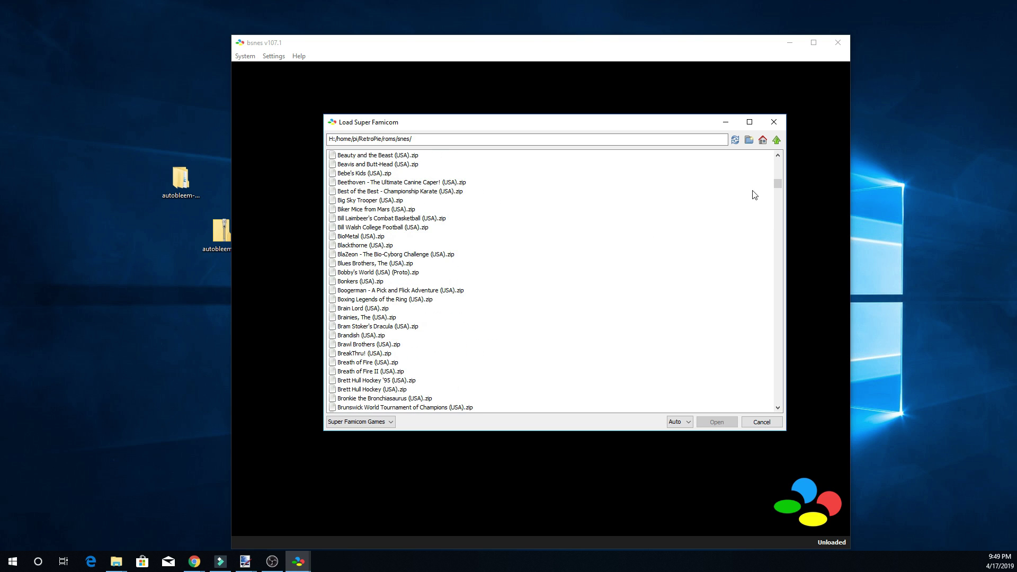
{"action": "left_click_drag", "start_coordinate": [779, 186], "coordinate": [773, 301]}
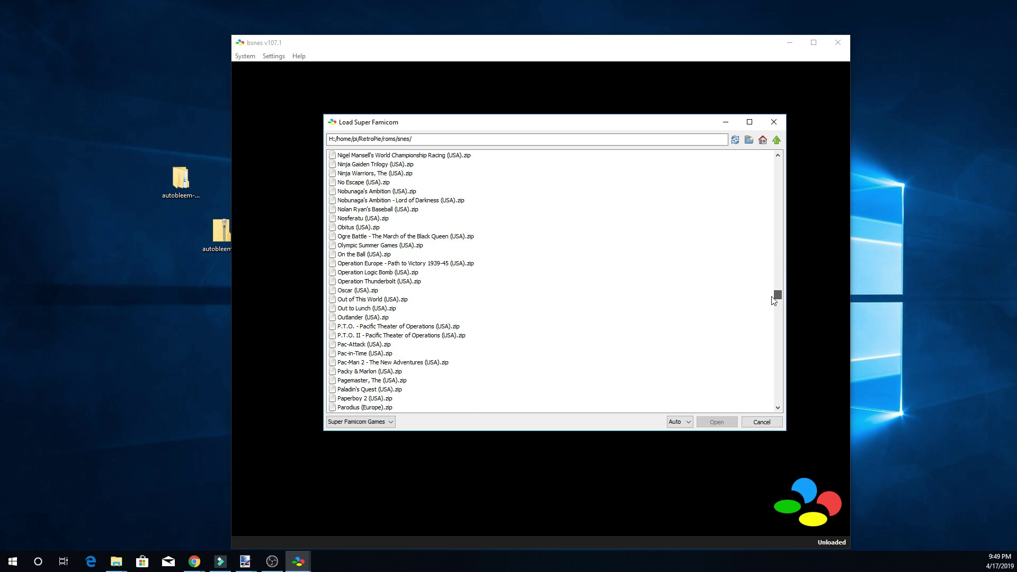
{"action": "scroll", "coordinate": [570, 285], "scroll_direction": "down", "scroll_amount": 4}
{"action": "double_click", "coordinate": [369, 372]}
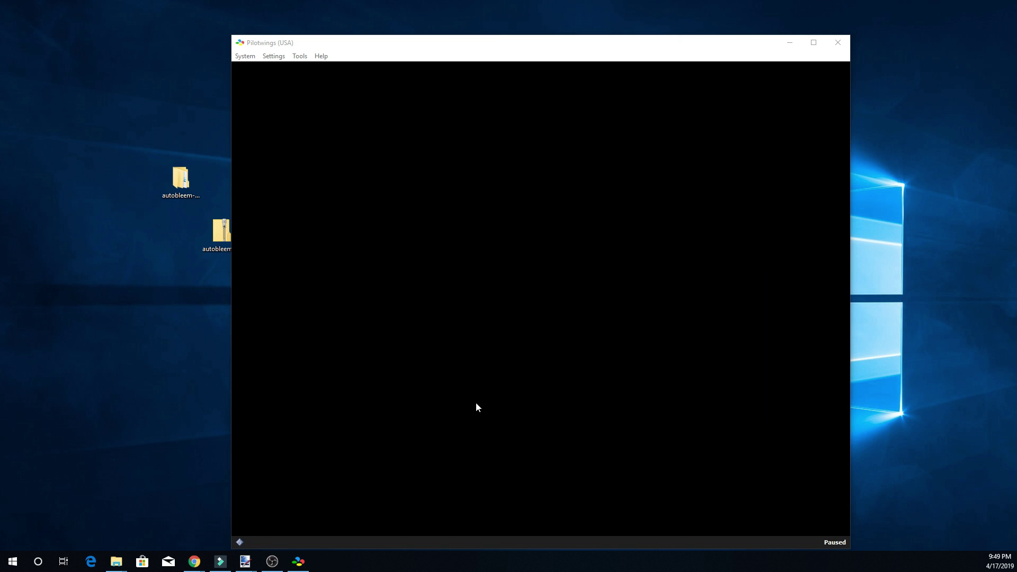
{"action": "left_click", "coordinate": [531, 204]}
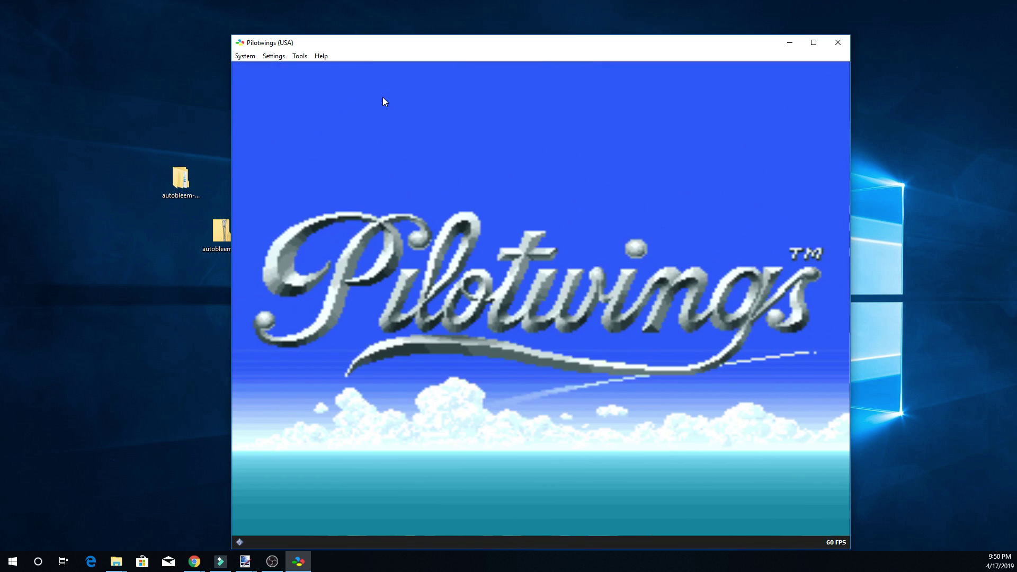
- Turn off the Blur shader for Pilotwings by setting the shader to None
{"action": "left_click", "coordinate": [245, 56]}
{"action": "mouse_move", "coordinate": [265, 60]}
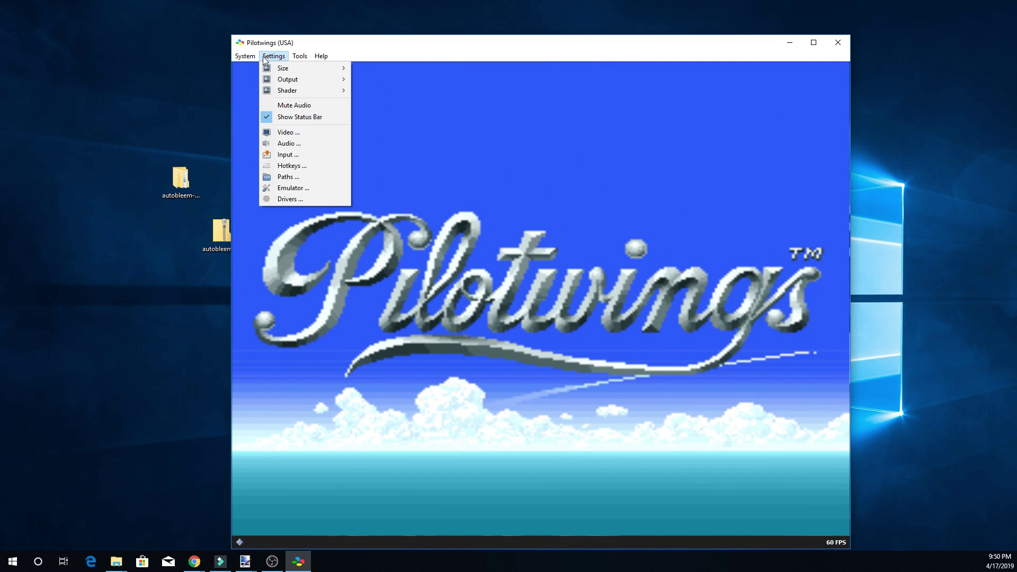
{"action": "mouse_move", "coordinate": [300, 90]}
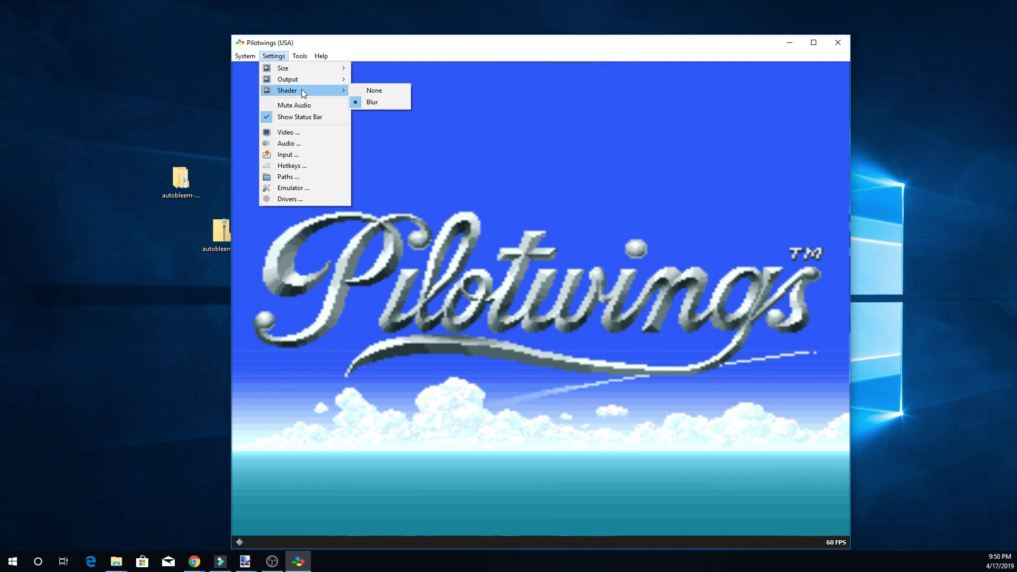
{"action": "left_click", "coordinate": [369, 91]}
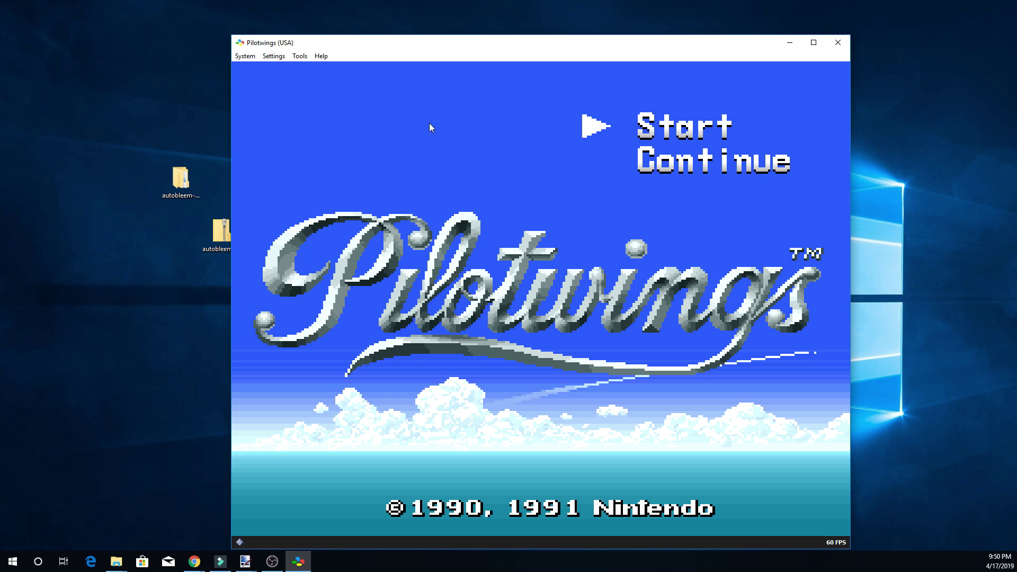
- Lower the HD Mode7 scale to 1x in the emulator settings and close the settings
{"action": "left_click", "coordinate": [273, 56]}
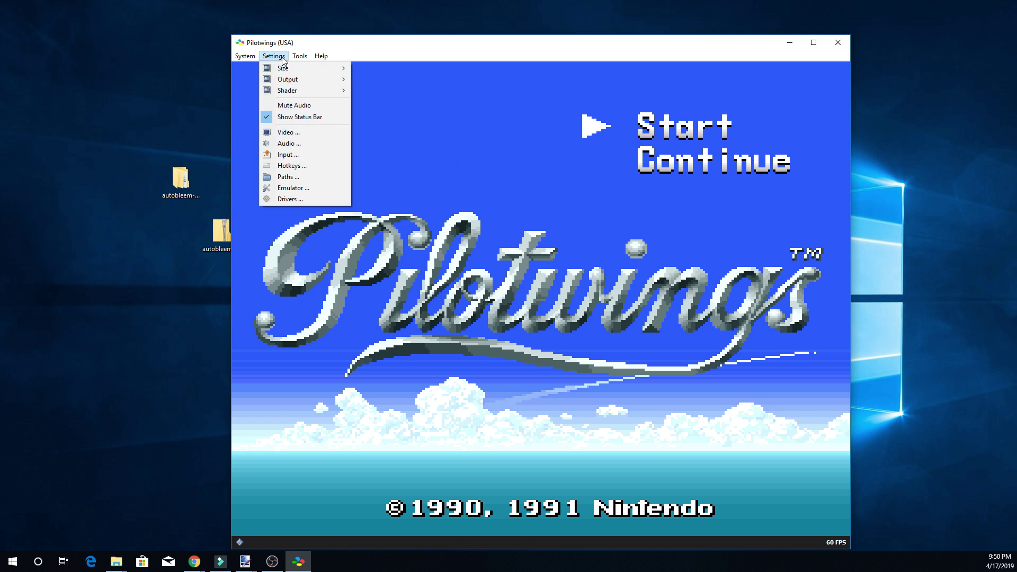
{"action": "left_click", "coordinate": [309, 189]}
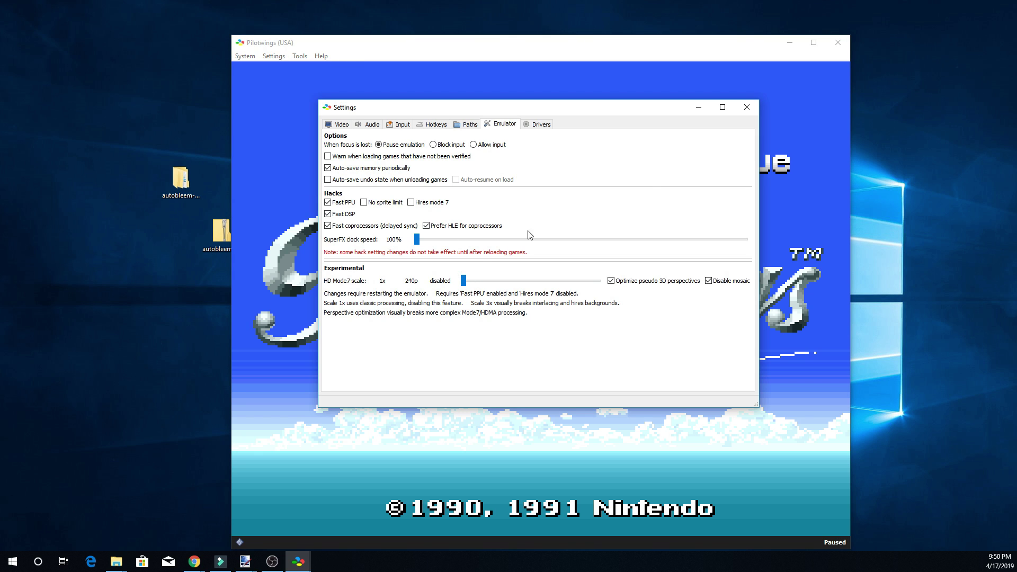
{"action": "left_click", "coordinate": [746, 107]}
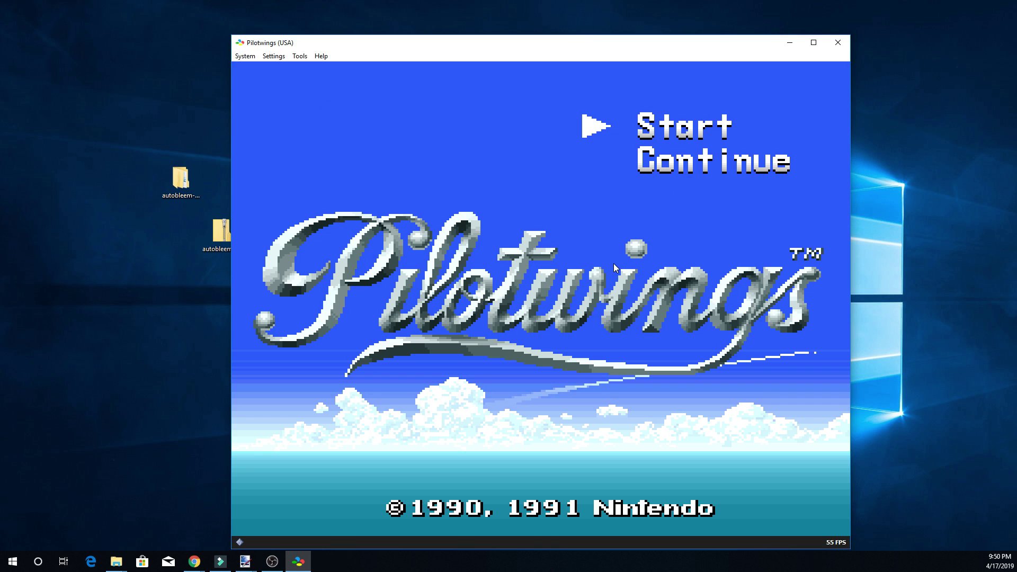
- Start a Pilotwings game, skip the introduction, choose the Skydiving event, and begin the jump
{"action": "key", "text": "Return"}
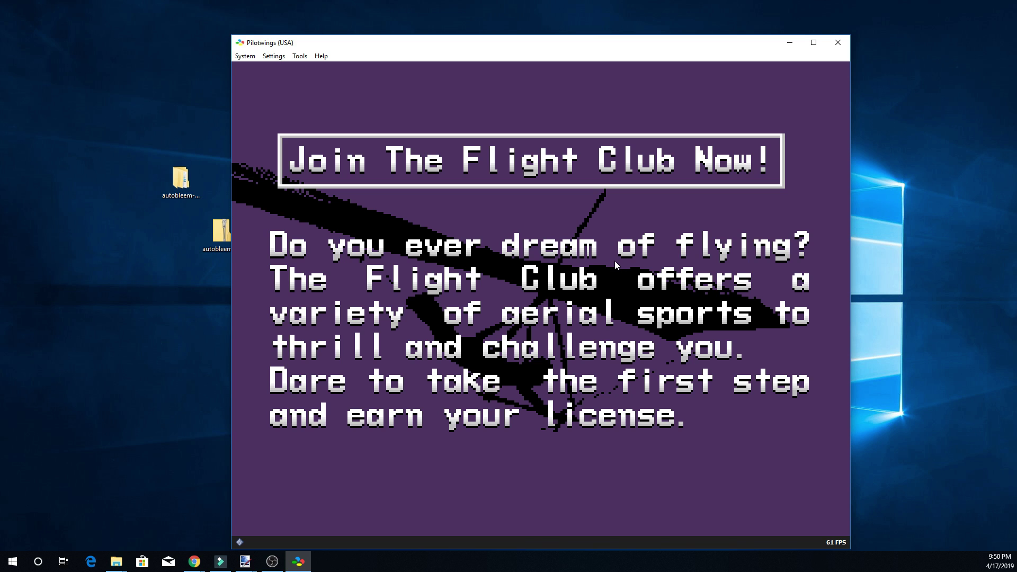
{"action": "key", "text": "Return"}
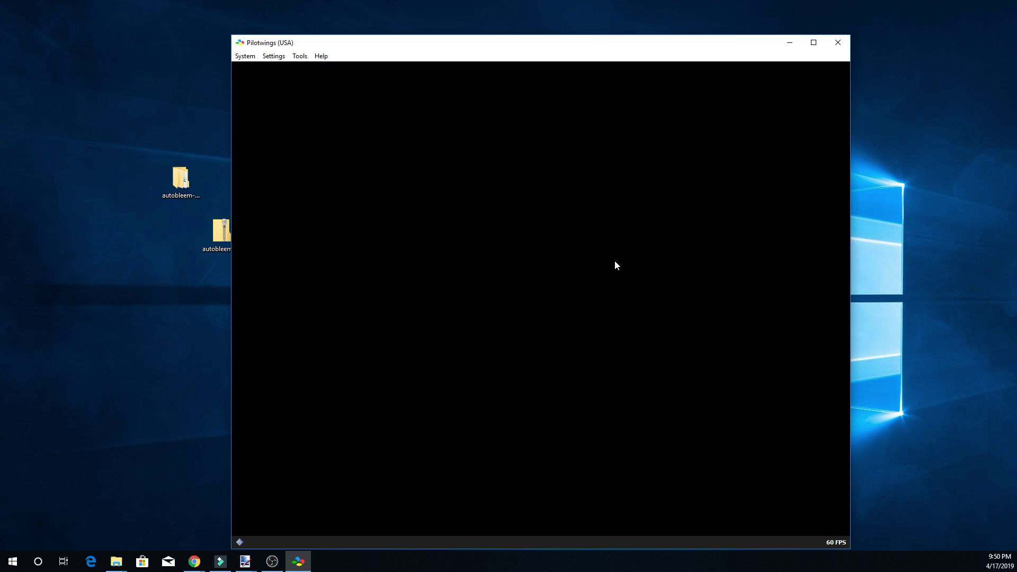
{"action": "key", "text": "Return"}
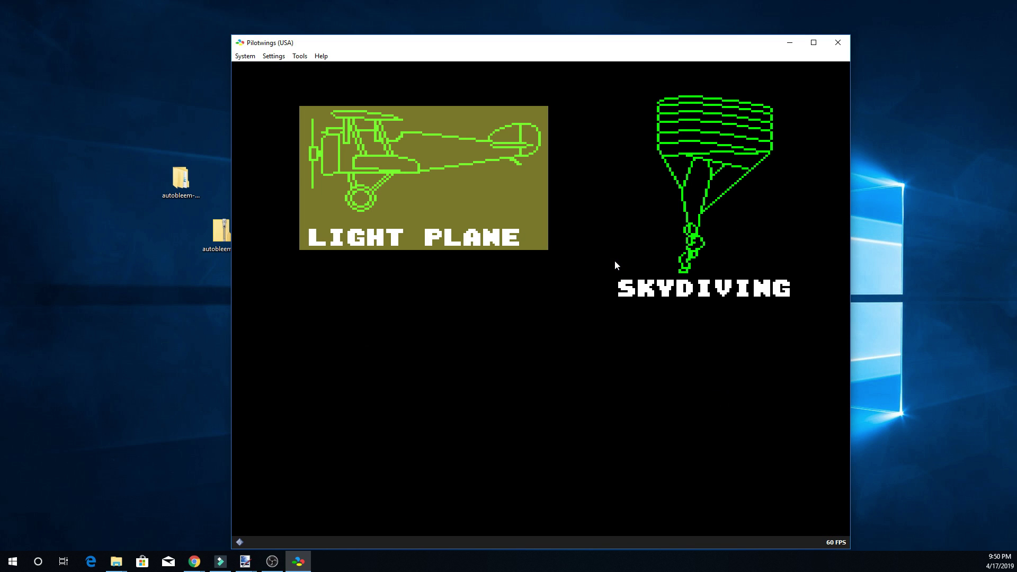
{"action": "key", "text": "Right"}
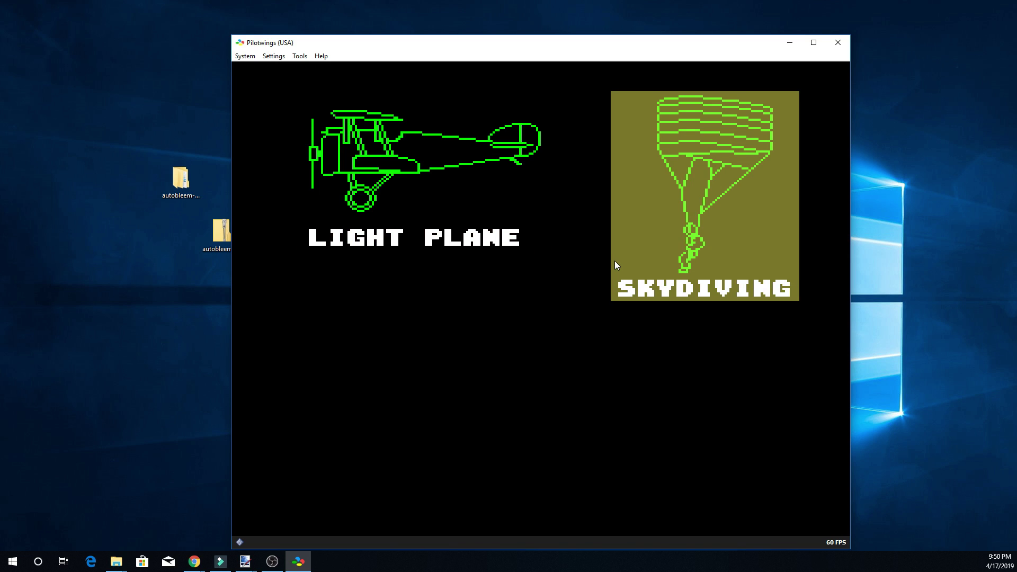
{"action": "key", "text": "Return"}
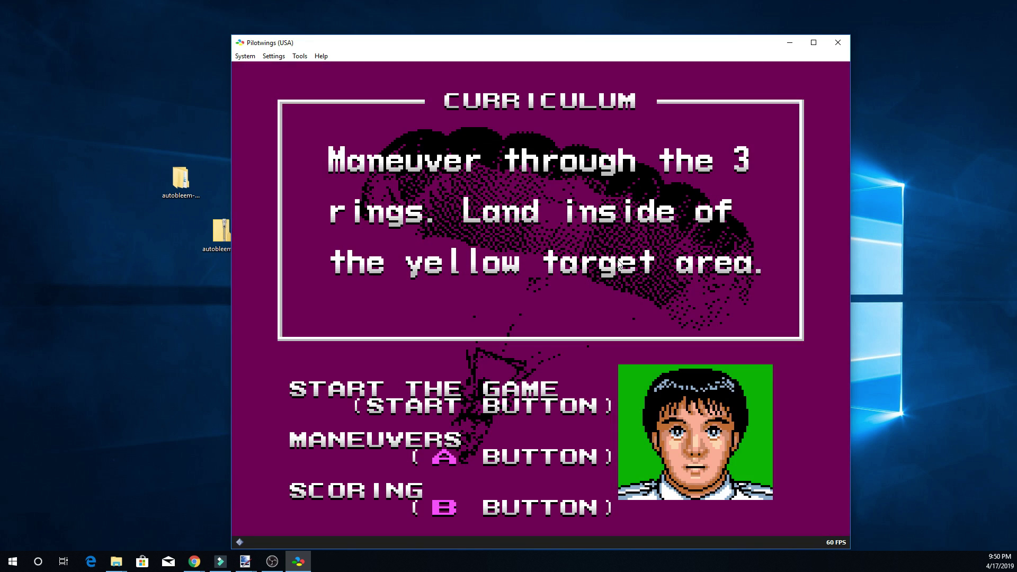
{"action": "key", "text": "Return"}
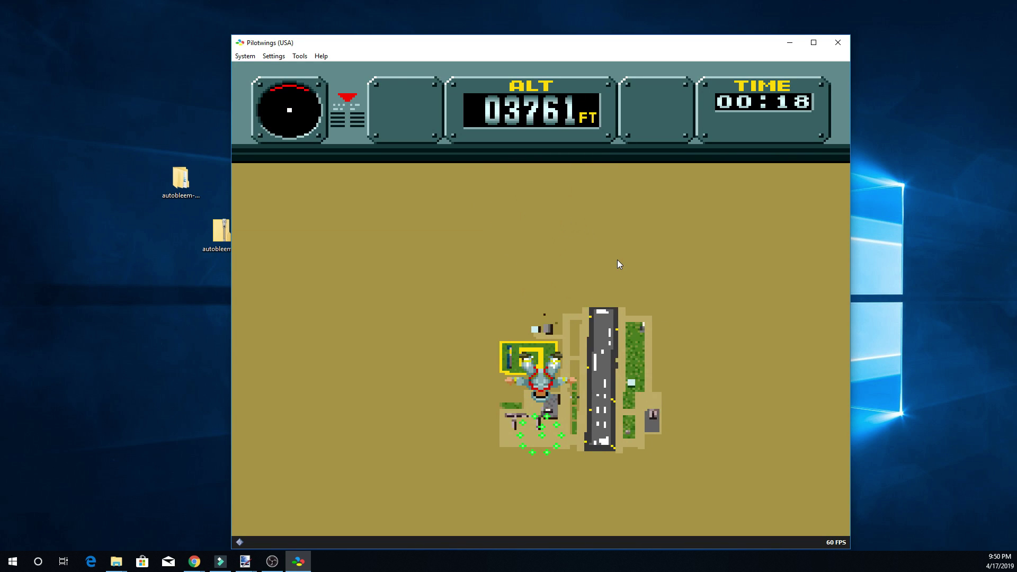
- Steer the skydiver by rotating both ways during the fall to show the ground graphics at 1x scale
{"action": "key", "text": "Right"}
{"action": "key", "text": "Left"}
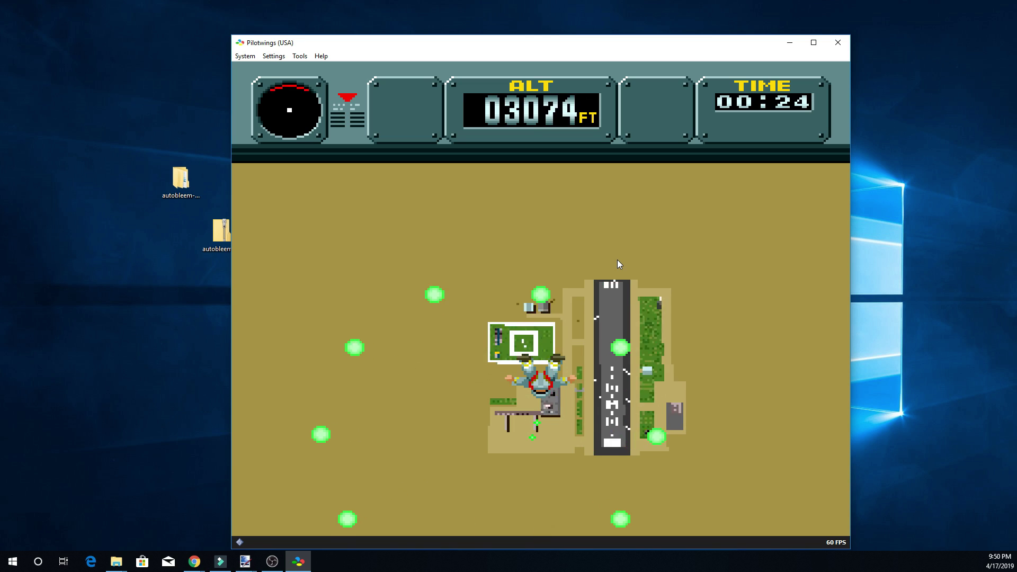
{"action": "key", "text": "Left"}
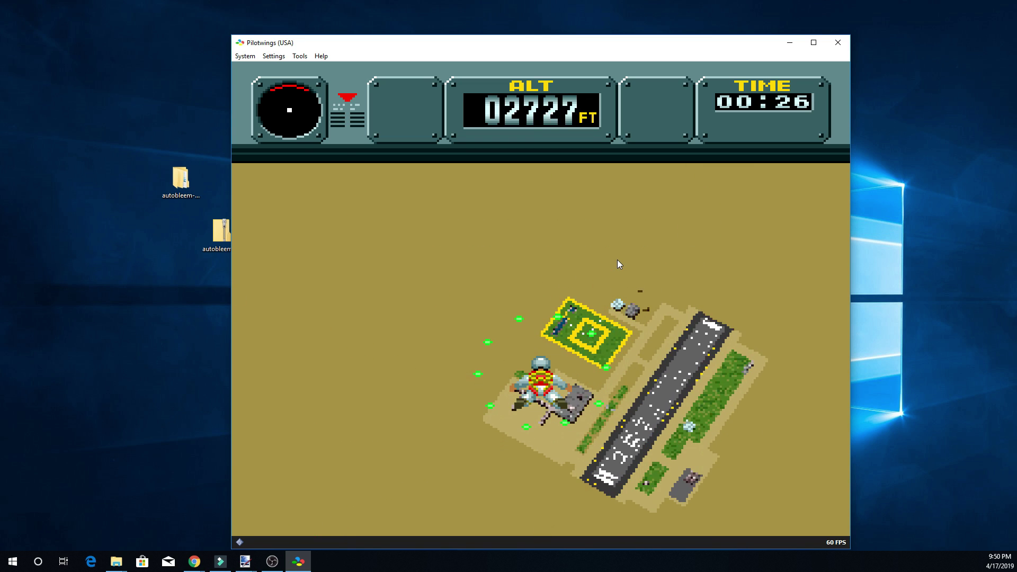
{"action": "key", "text": "Right"}
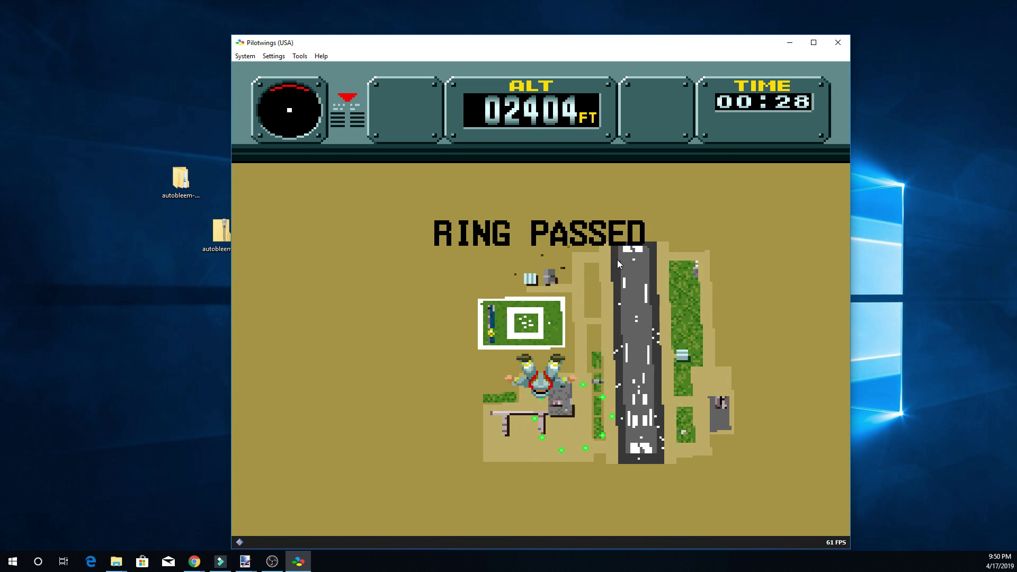
{"action": "key", "text": "Right"}
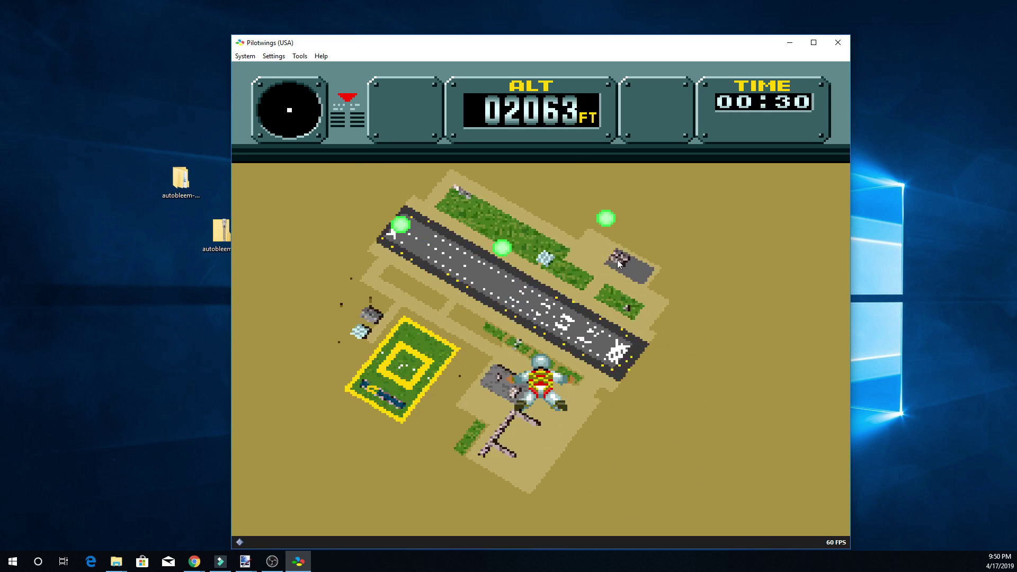
{"action": "key", "text": "Left"}
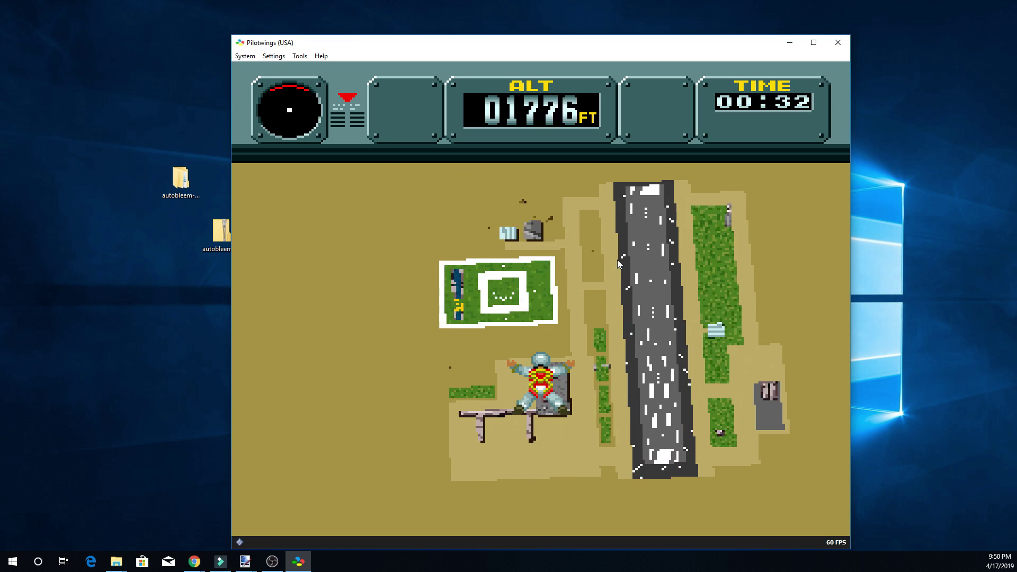
{"action": "key", "text": "Left"}
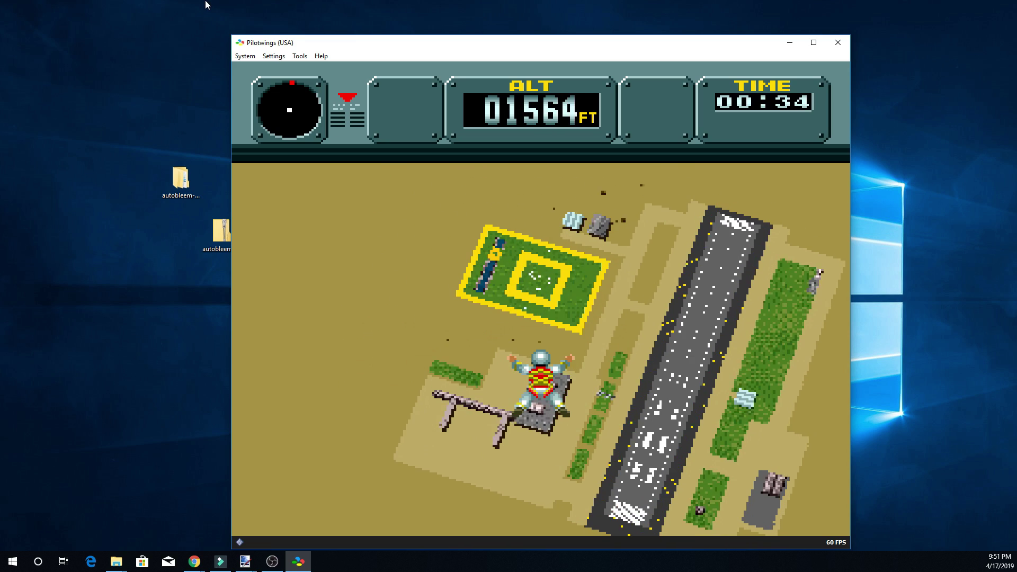
- Raise the HD Mode7 scale to 4x in the emulator settings and close the settings
{"action": "left_click", "coordinate": [274, 56]}
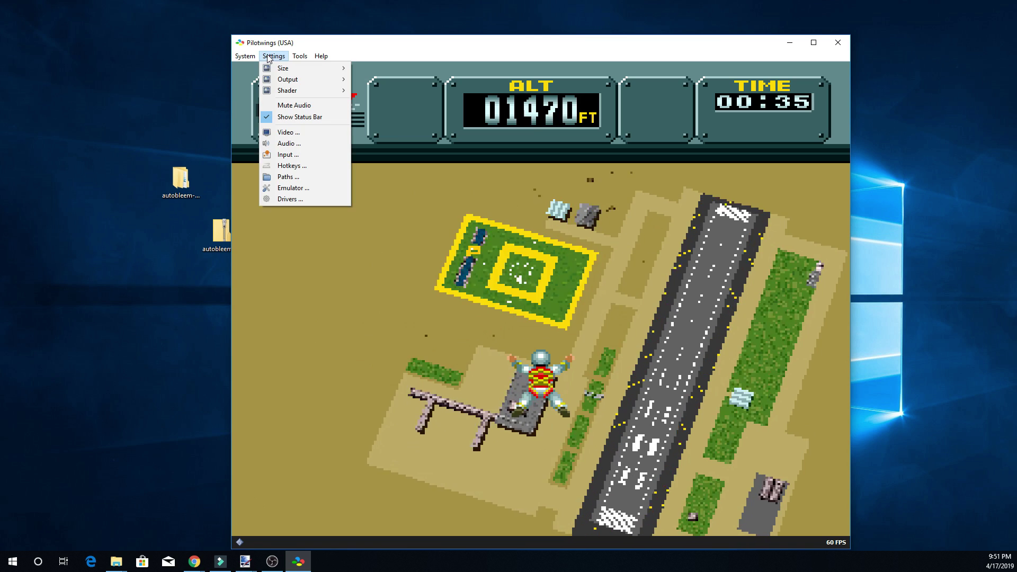
{"action": "left_click", "coordinate": [291, 188]}
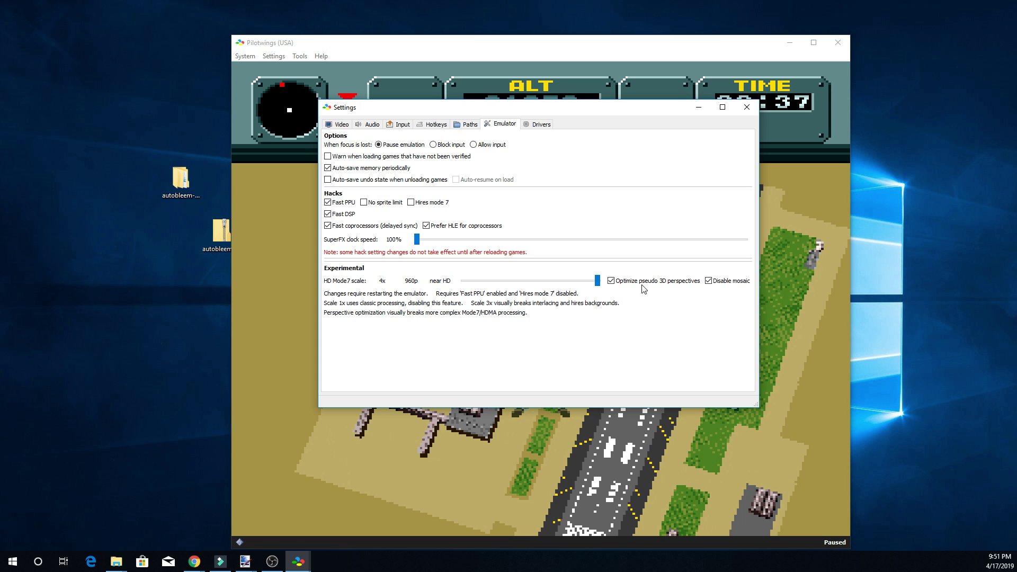
{"action": "left_click", "coordinate": [747, 106]}
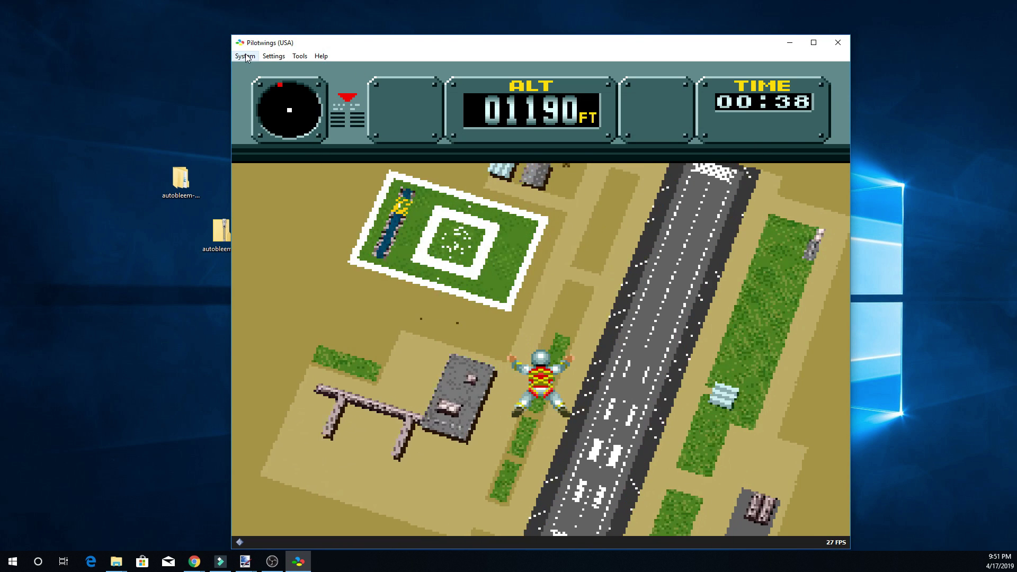
- Reset the system so that Pilotwings restarts, and return to the game screen
{"action": "left_click", "coordinate": [244, 55]}
{"action": "left_click", "coordinate": [267, 90]}
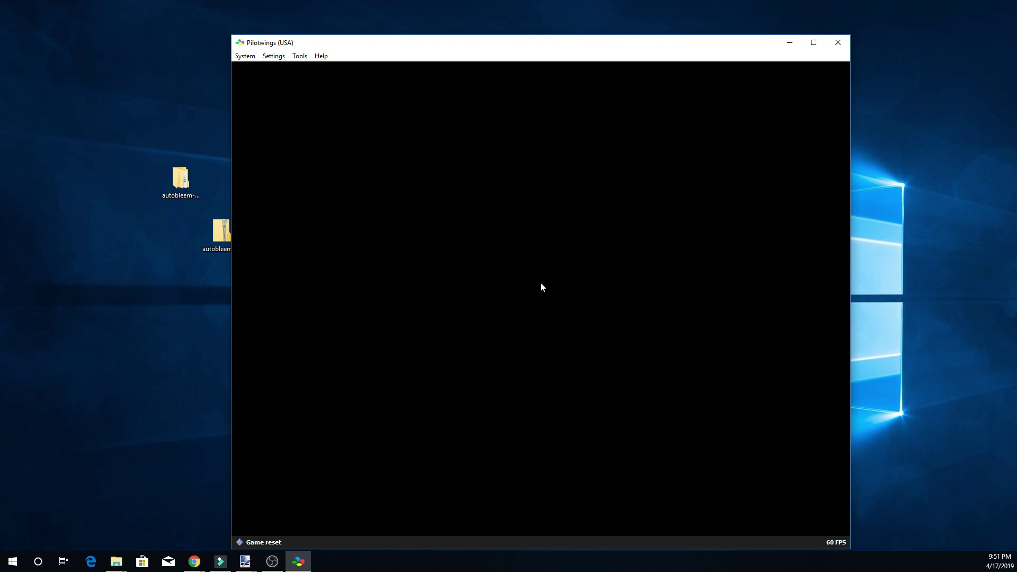
{"action": "left_click", "coordinate": [245, 56]}
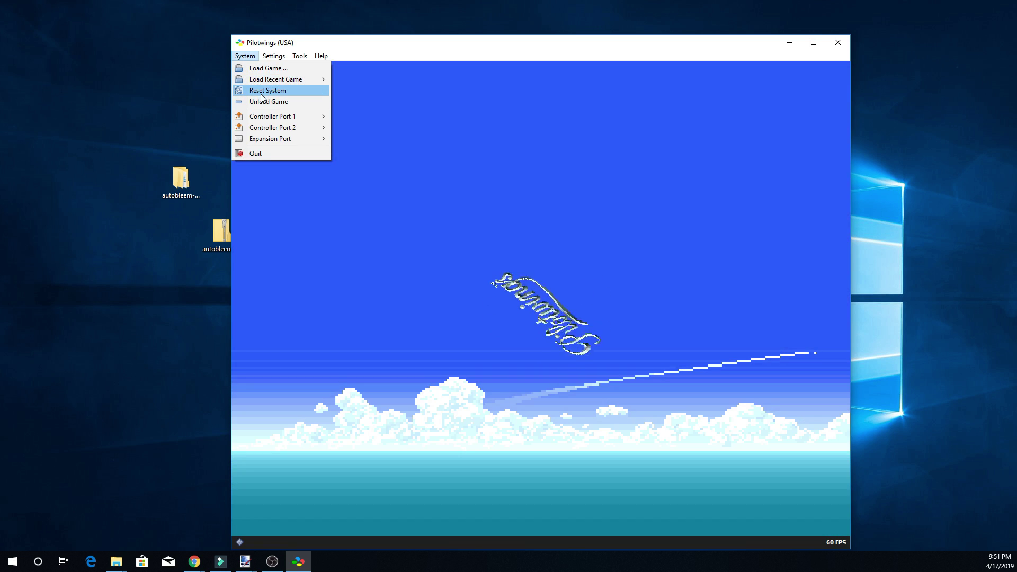
{"action": "left_click", "coordinate": [652, 163]}
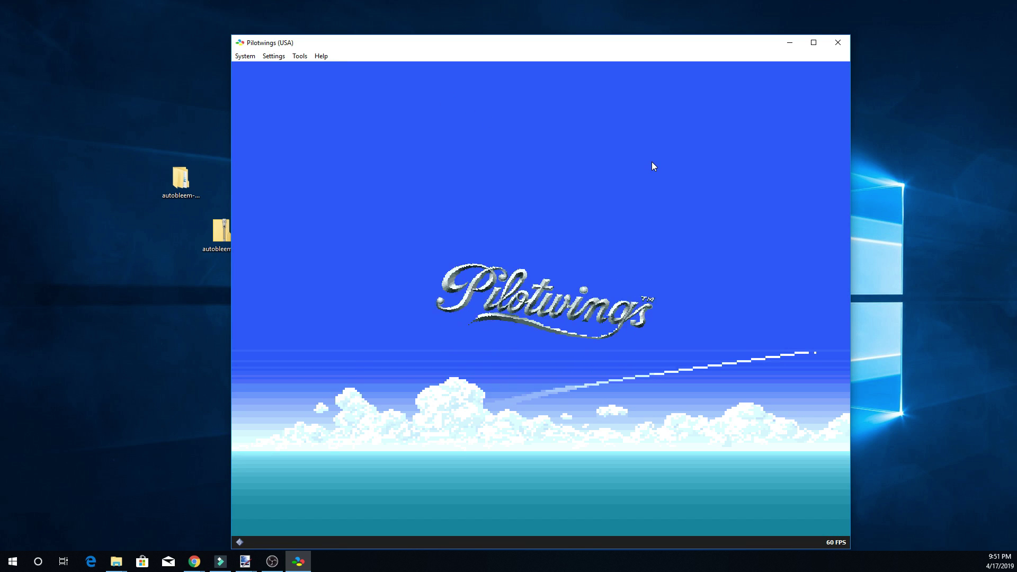
- Start the game again from the title screen, select Skydiving in Lesson 1, and launch the jump
{"action": "key", "text": "Return"}
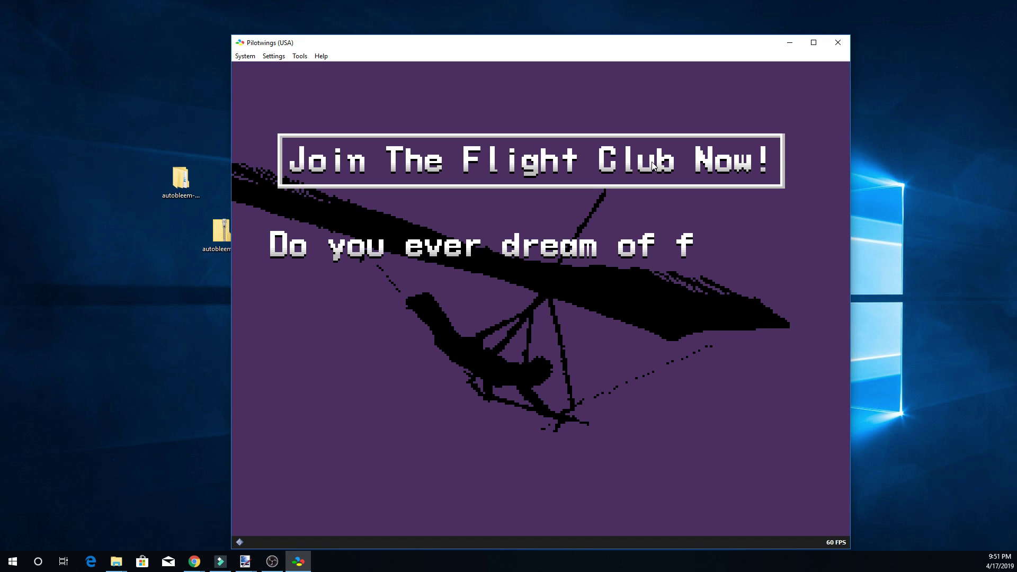
{"action": "key", "text": "Return"}
{"action": "key", "text": "Return"}
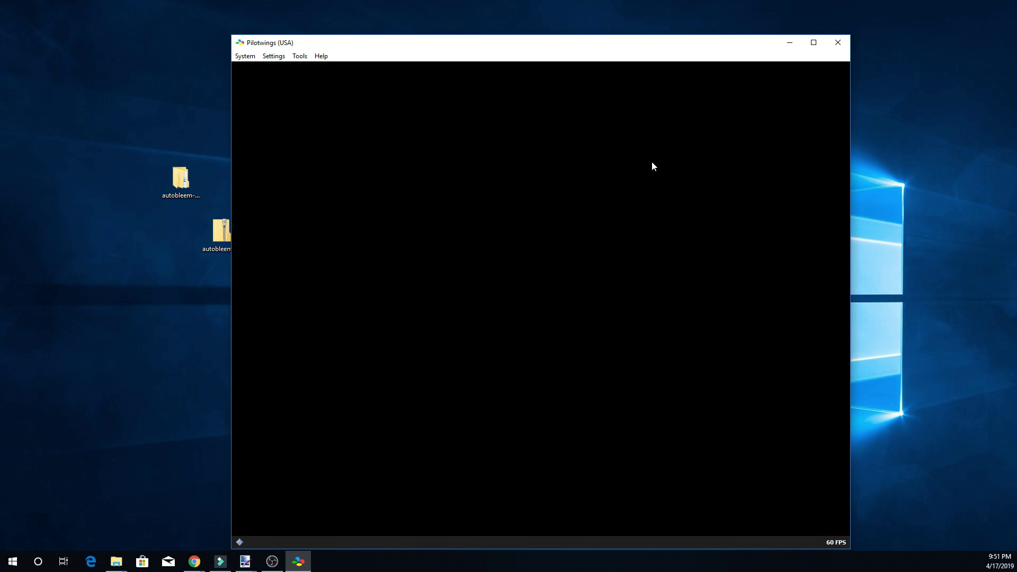
{"action": "key", "text": "Return"}
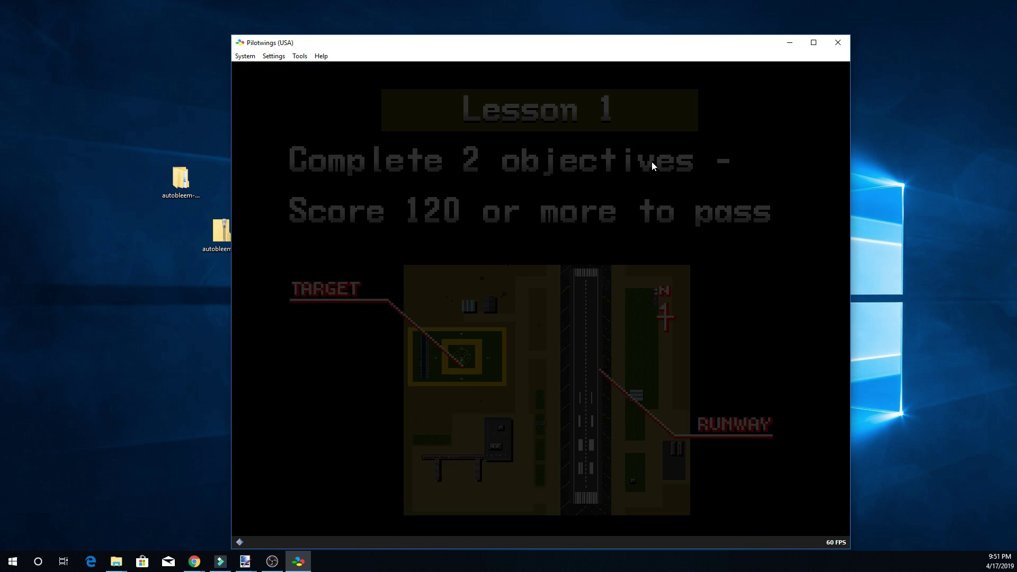
{"action": "key", "text": "Right"}
{"action": "key", "text": "Return"}
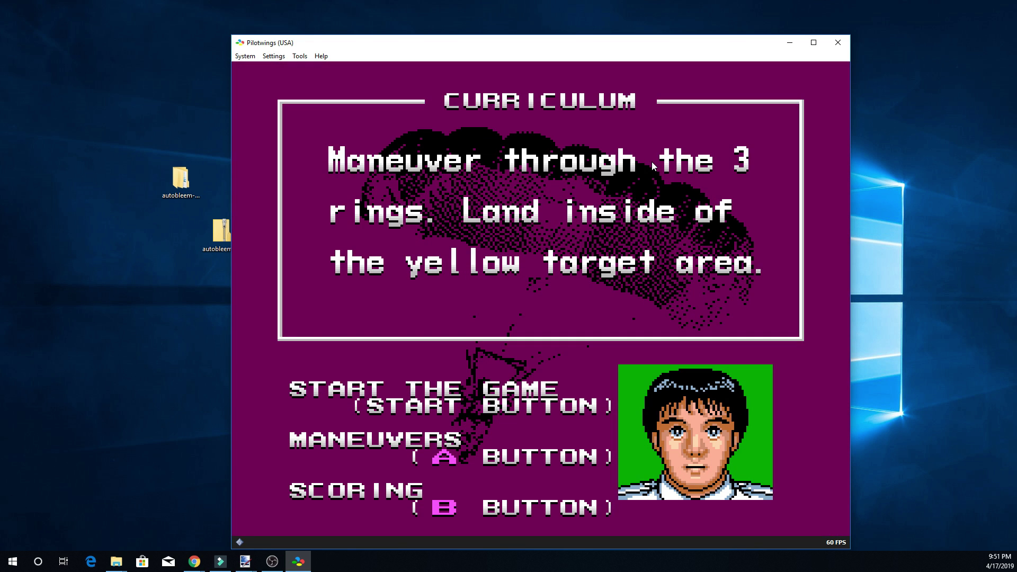
{"action": "key", "text": "Return"}
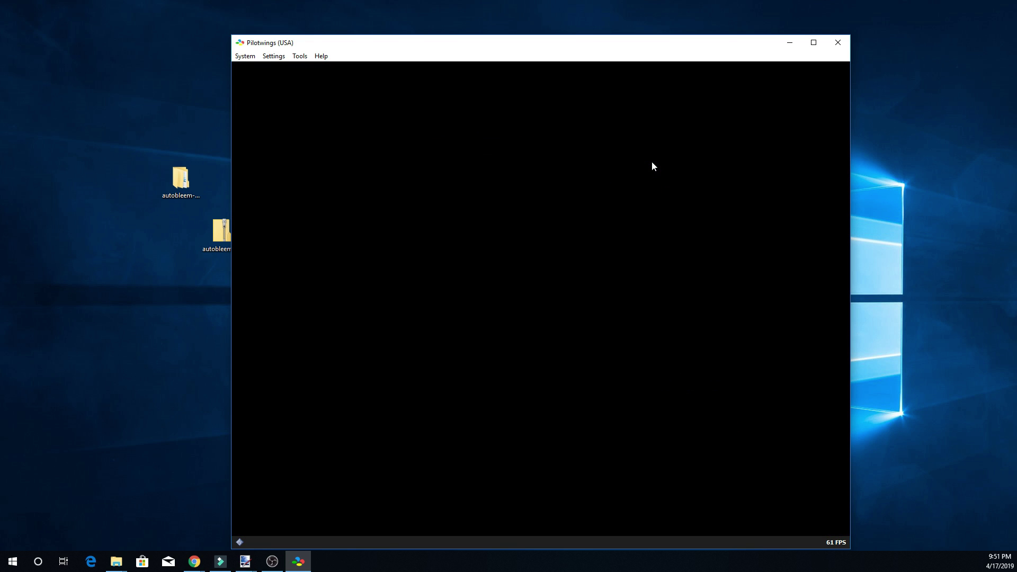